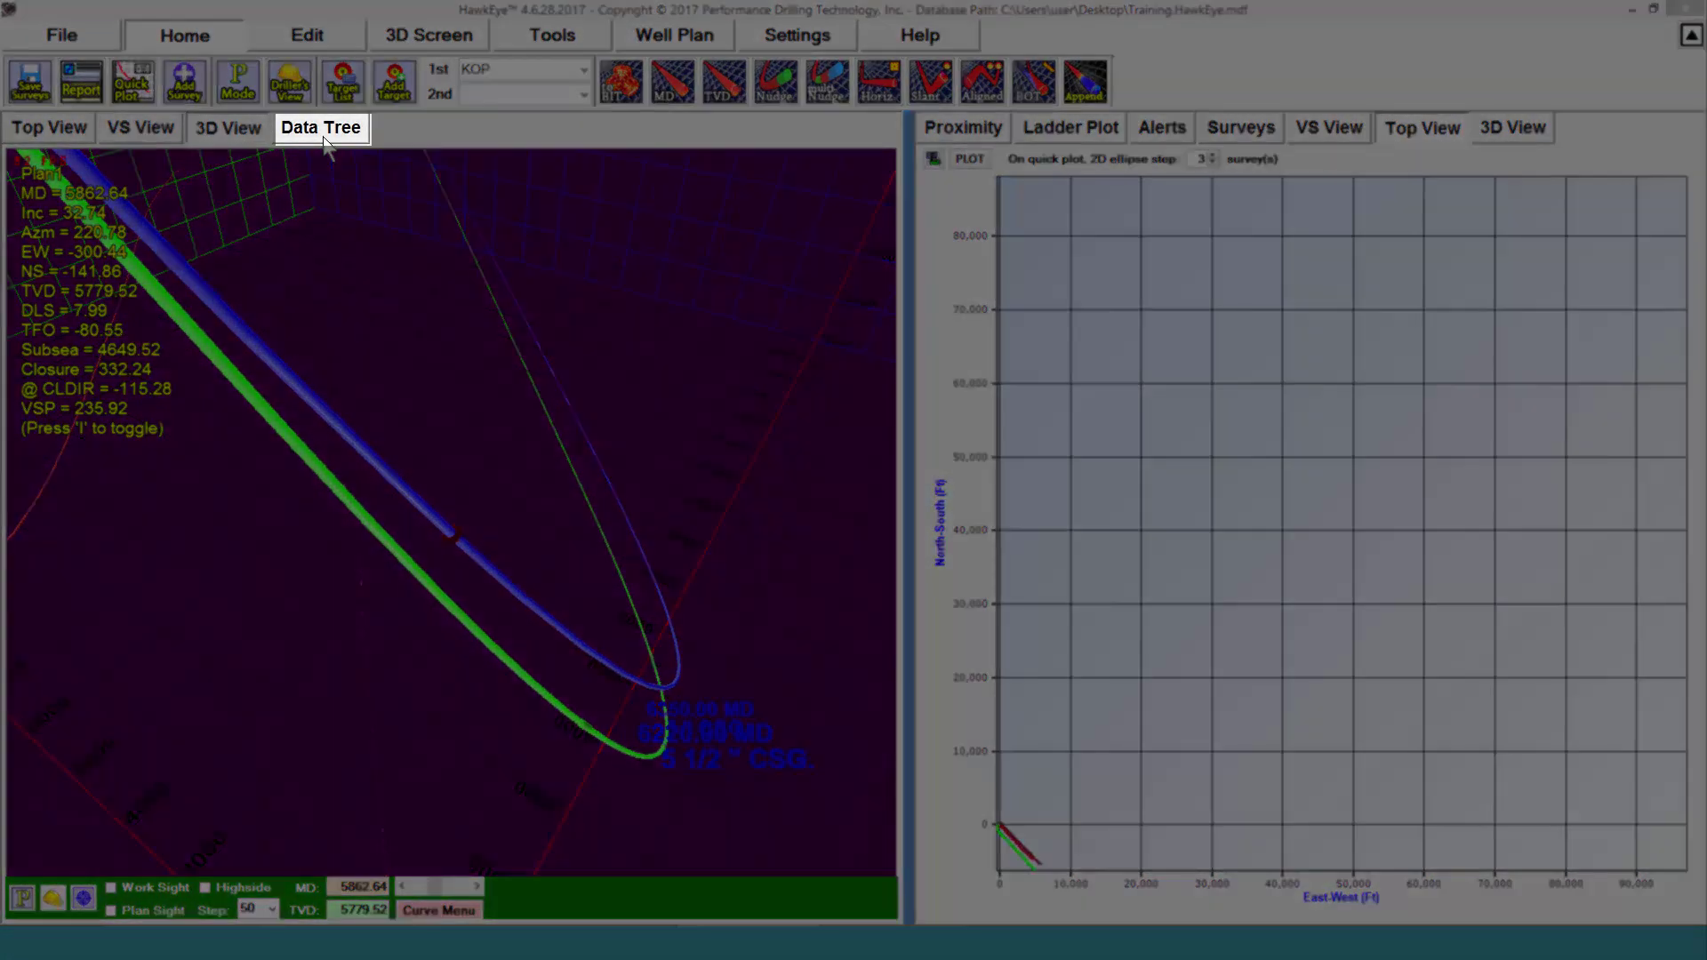
Step: Display the data tree and open Project 1 for editing to review its project information and safety ruleset options
left_click(321, 130)
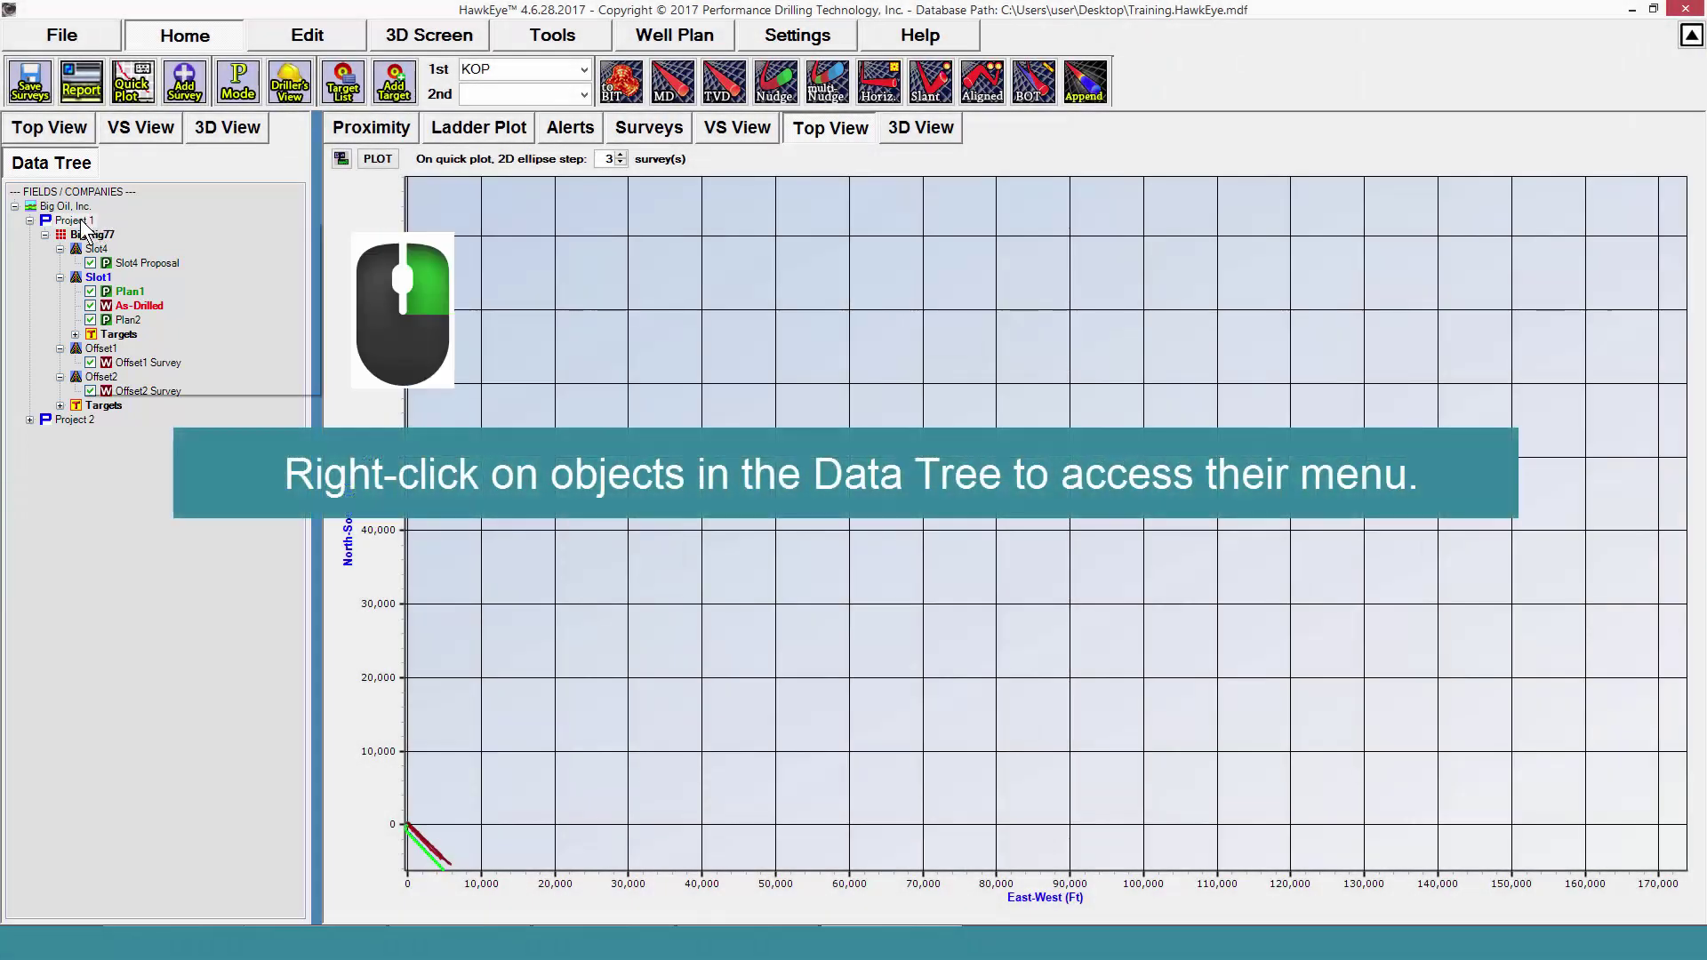
right_click(83, 222)
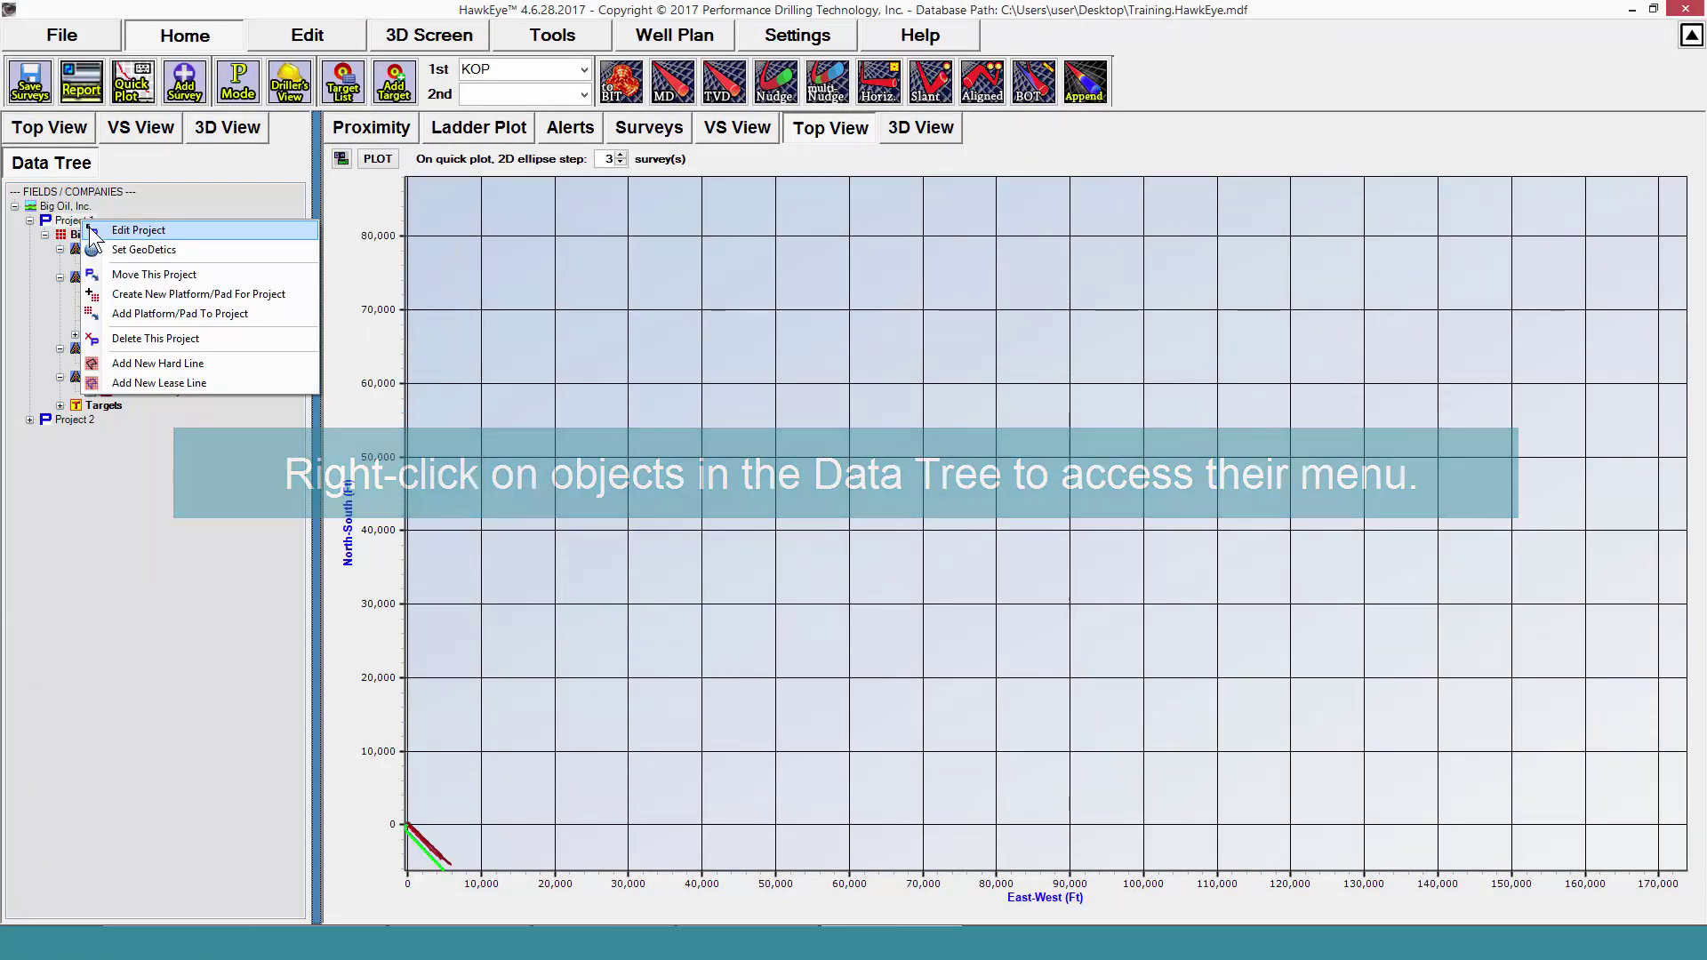
left_click(185, 234)
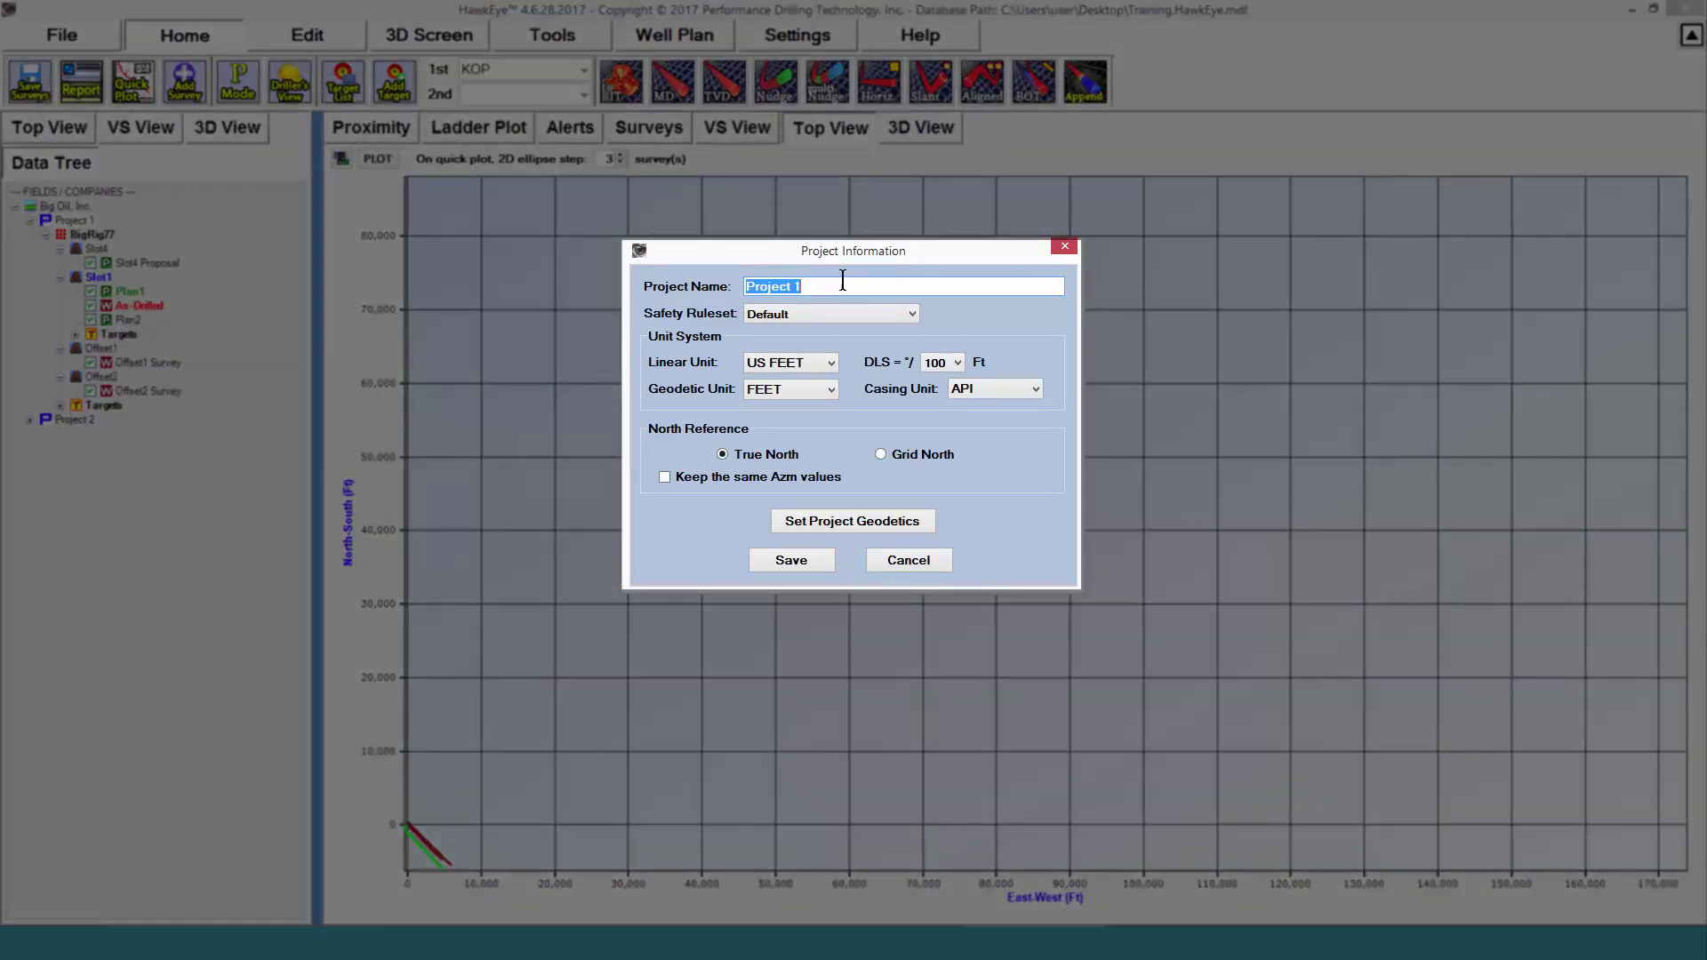
left_click(882, 315)
left_click(882, 315)
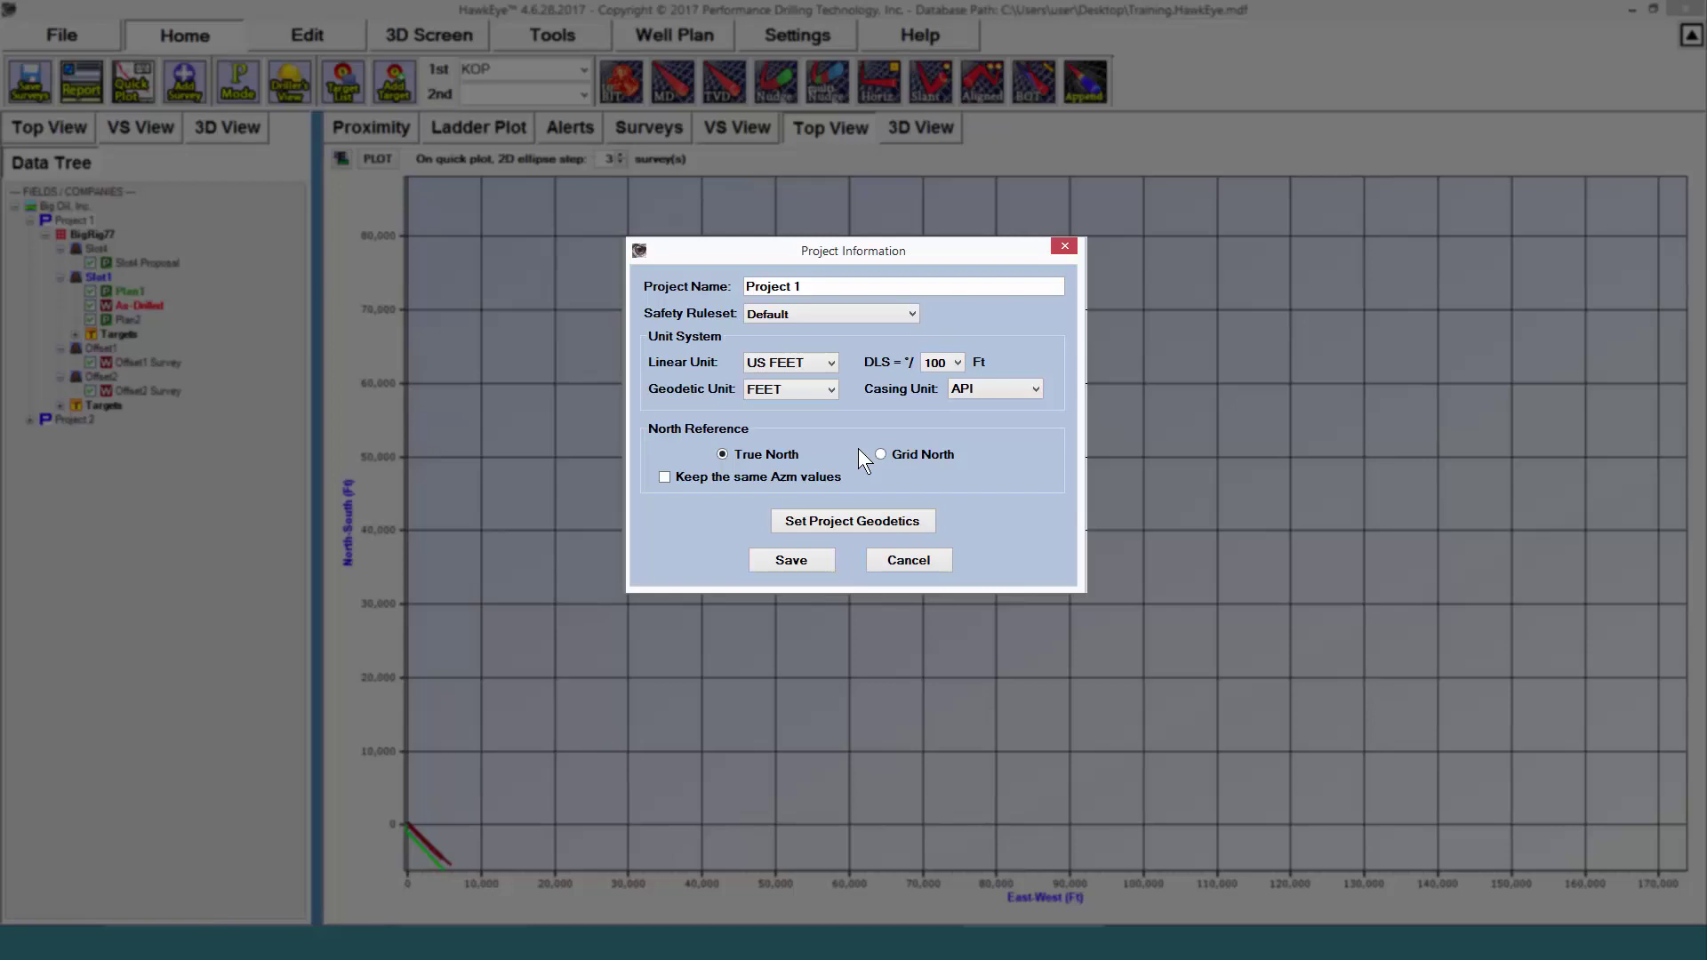
Step: Open Project 1's geodetics, select grid coordinate input, and review the group, system and datum choices
left_click(855, 517)
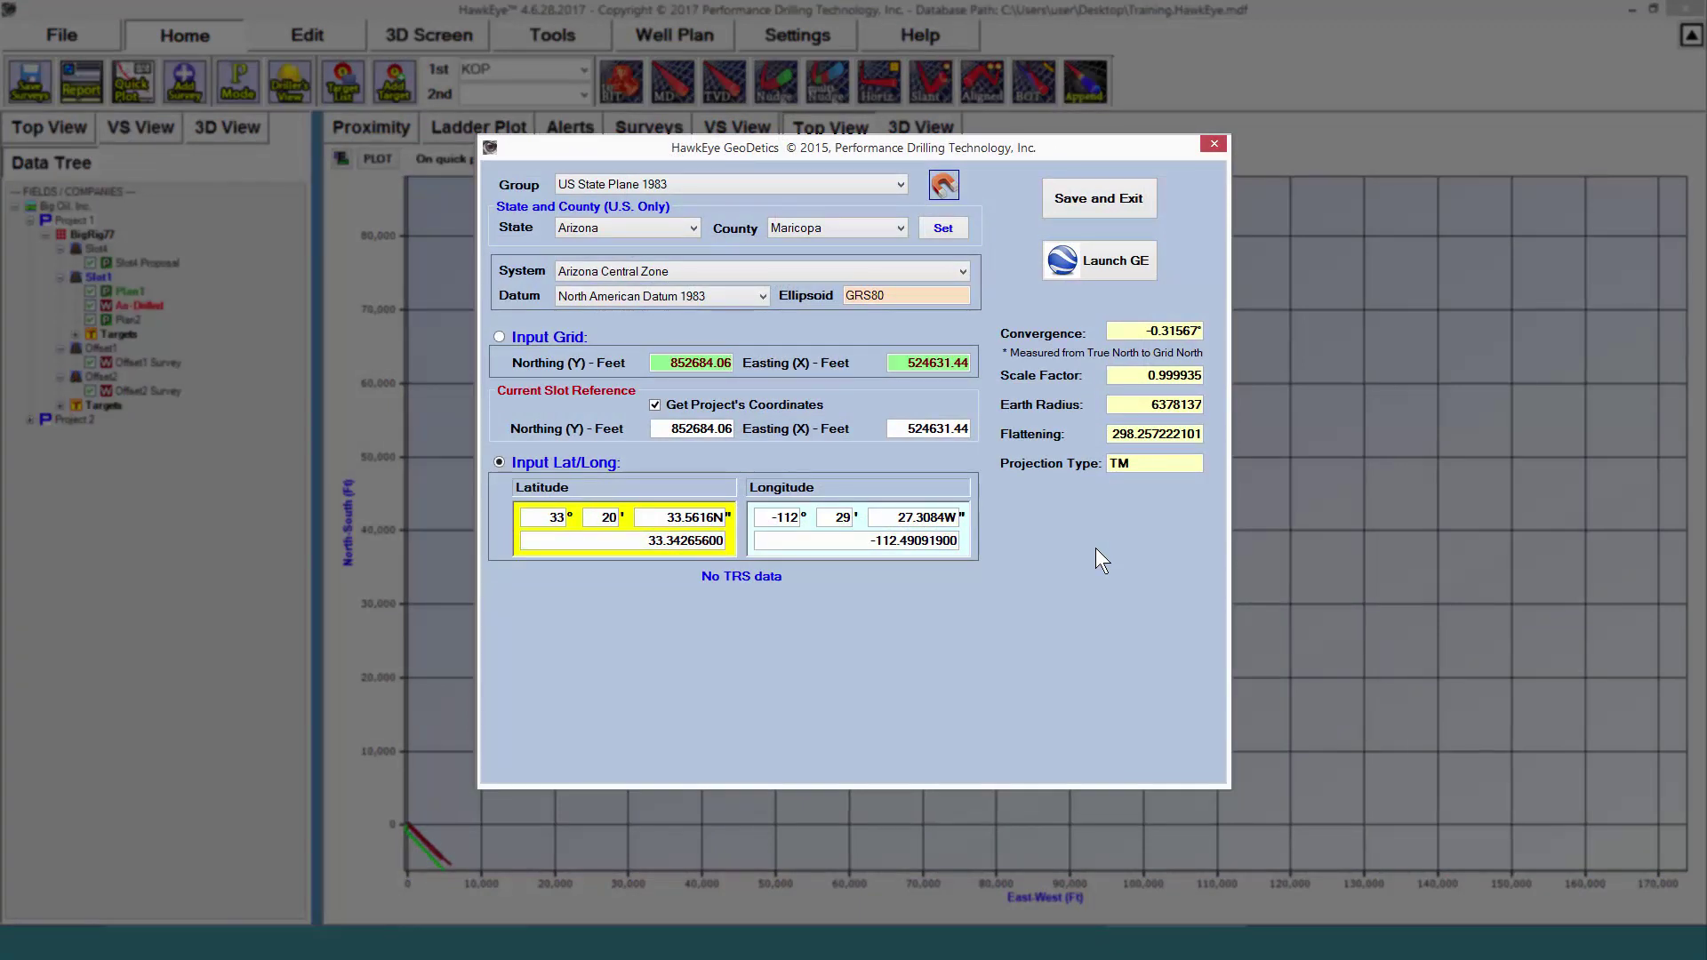
left_click(499, 336)
left_click(619, 183)
left_click(622, 180)
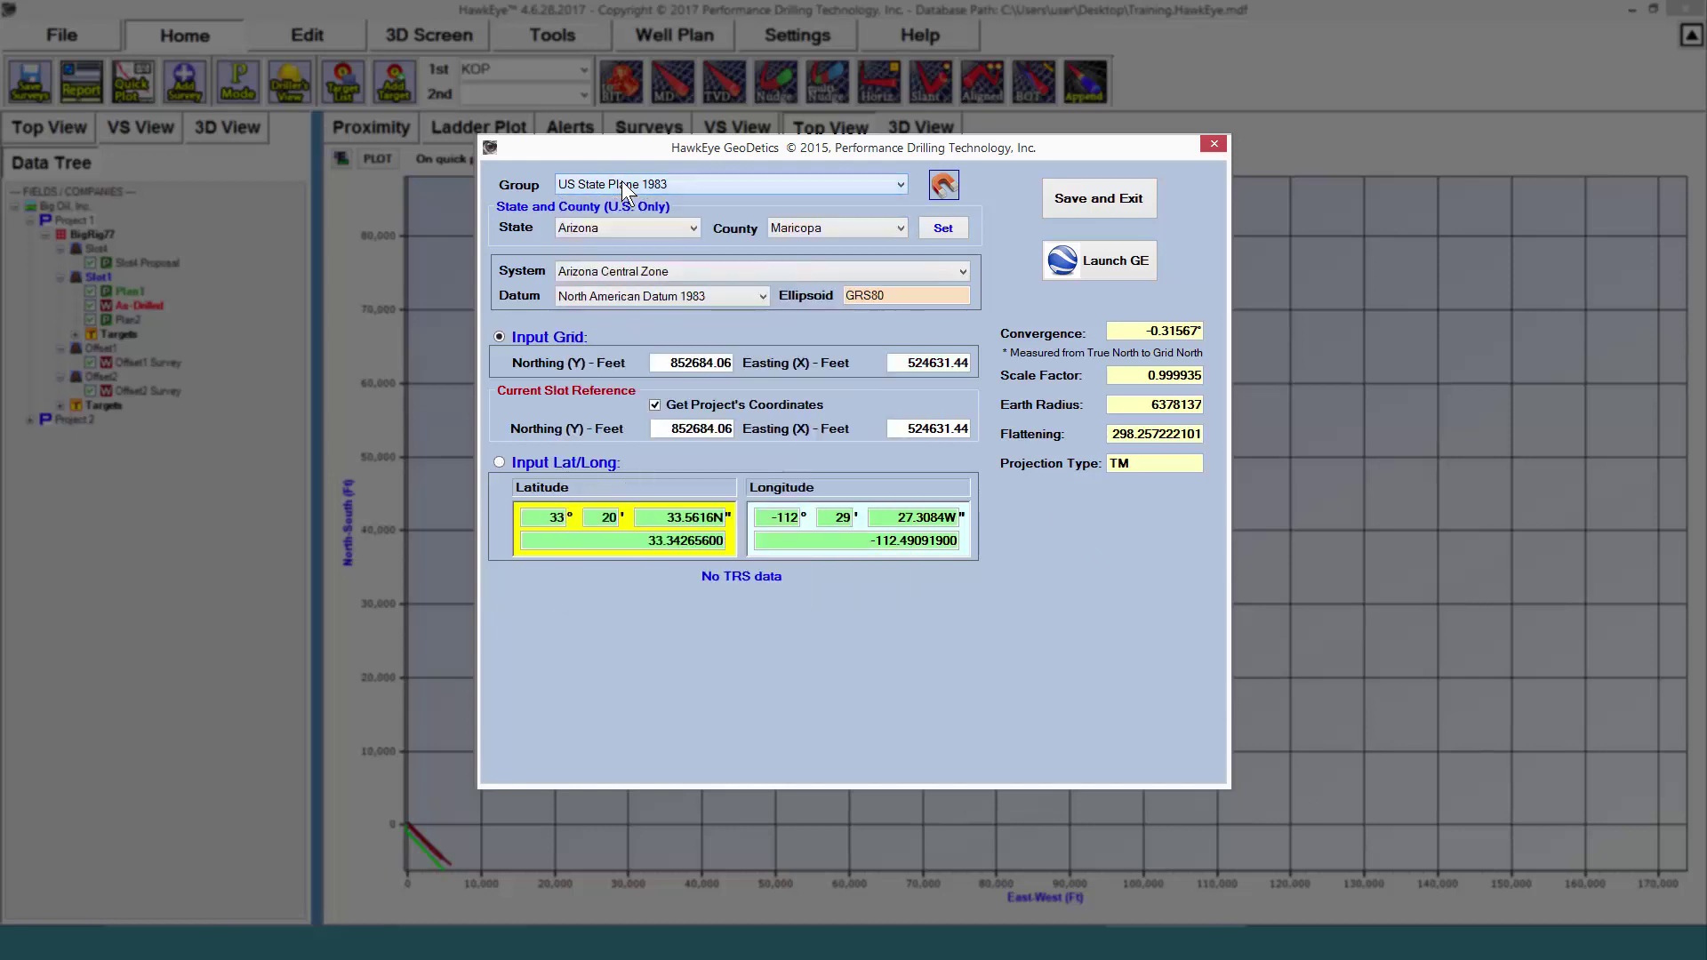
left_click(628, 274)
left_click(627, 274)
left_click(626, 299)
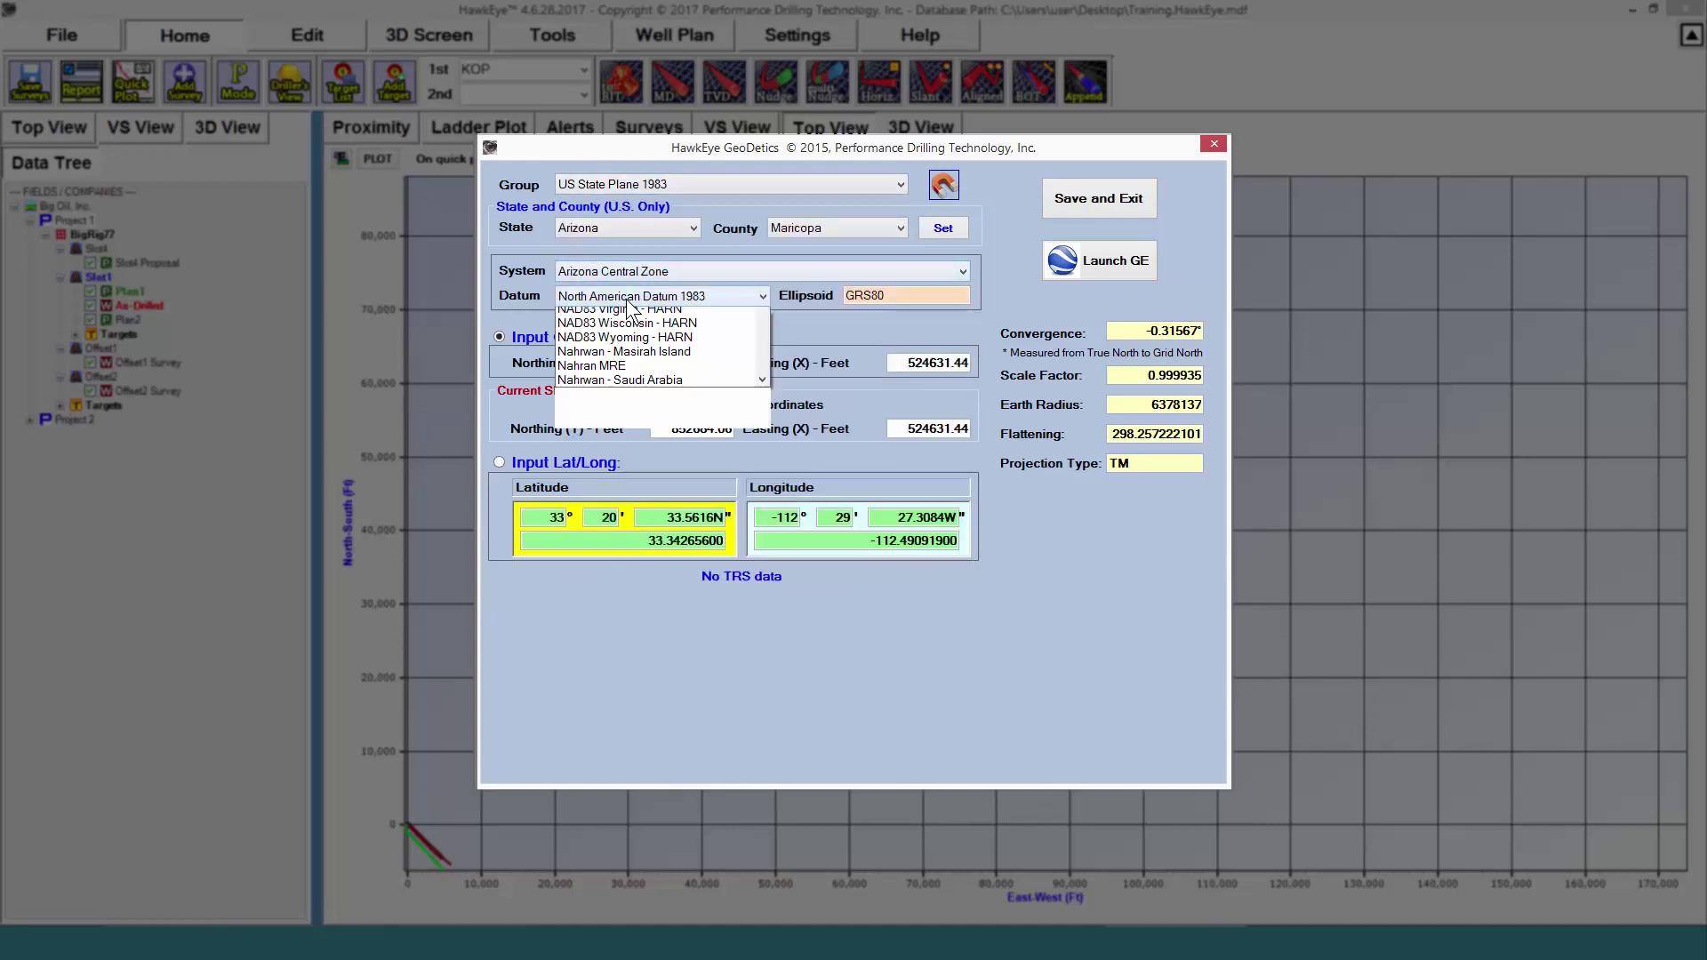
left_click(627, 300)
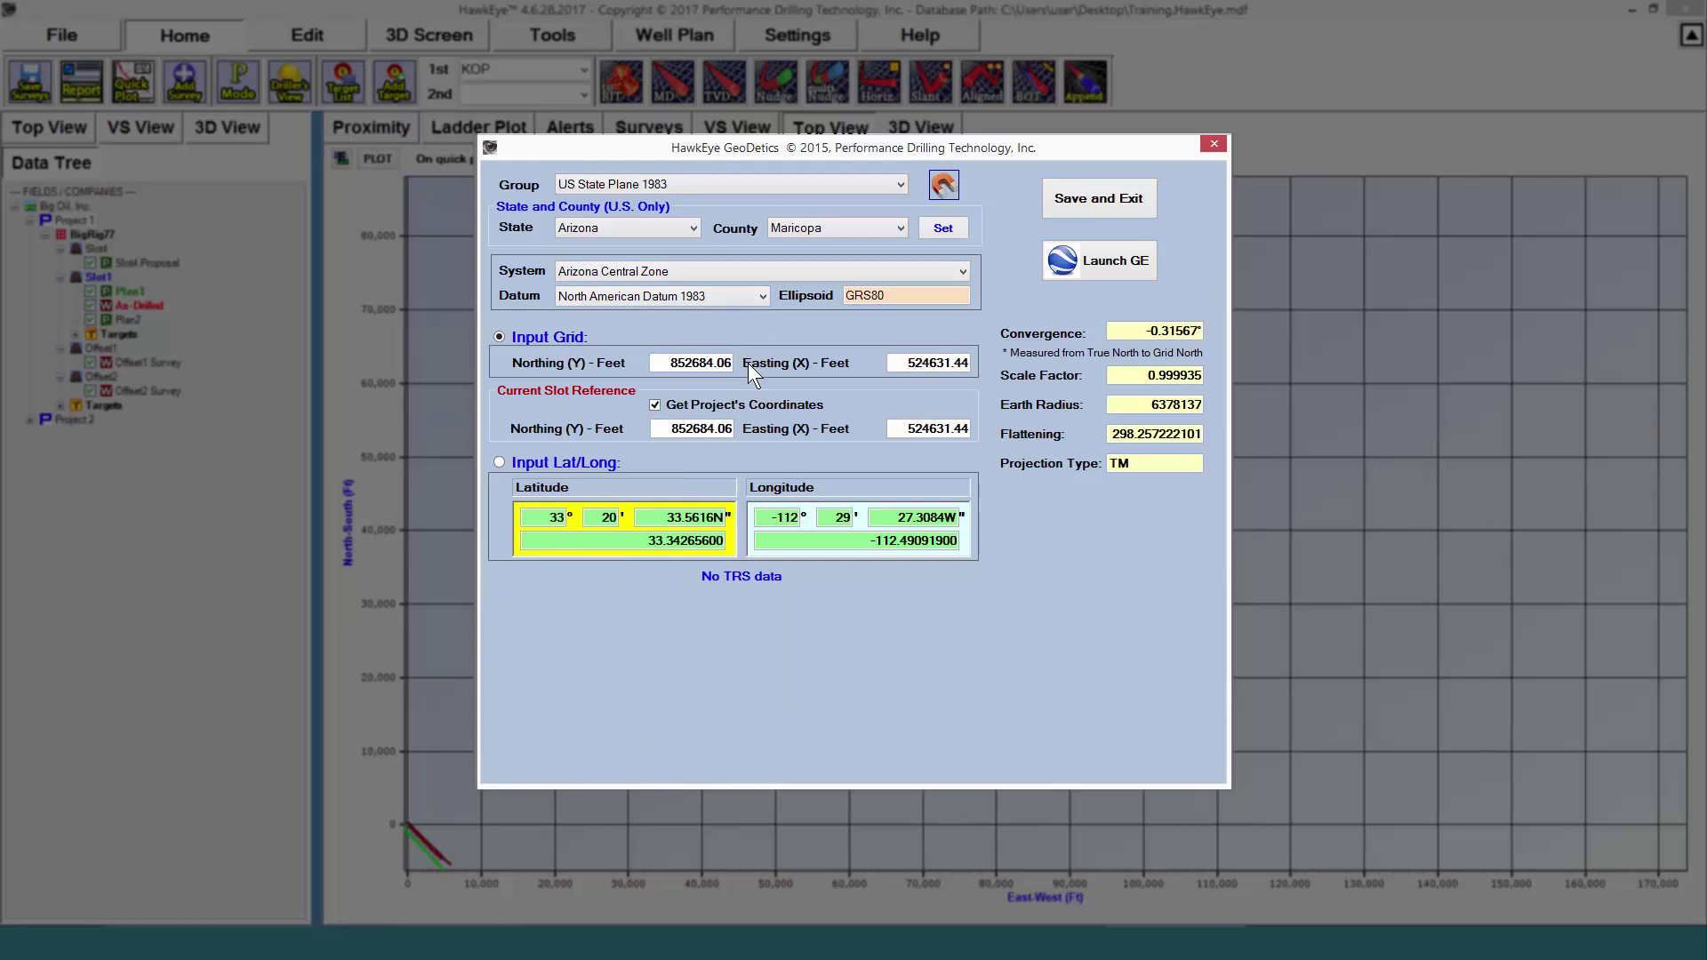
Step: Try latitude/longitude input for Project 1's geodetics, return to grid input, and save the settings
left_click(761, 517)
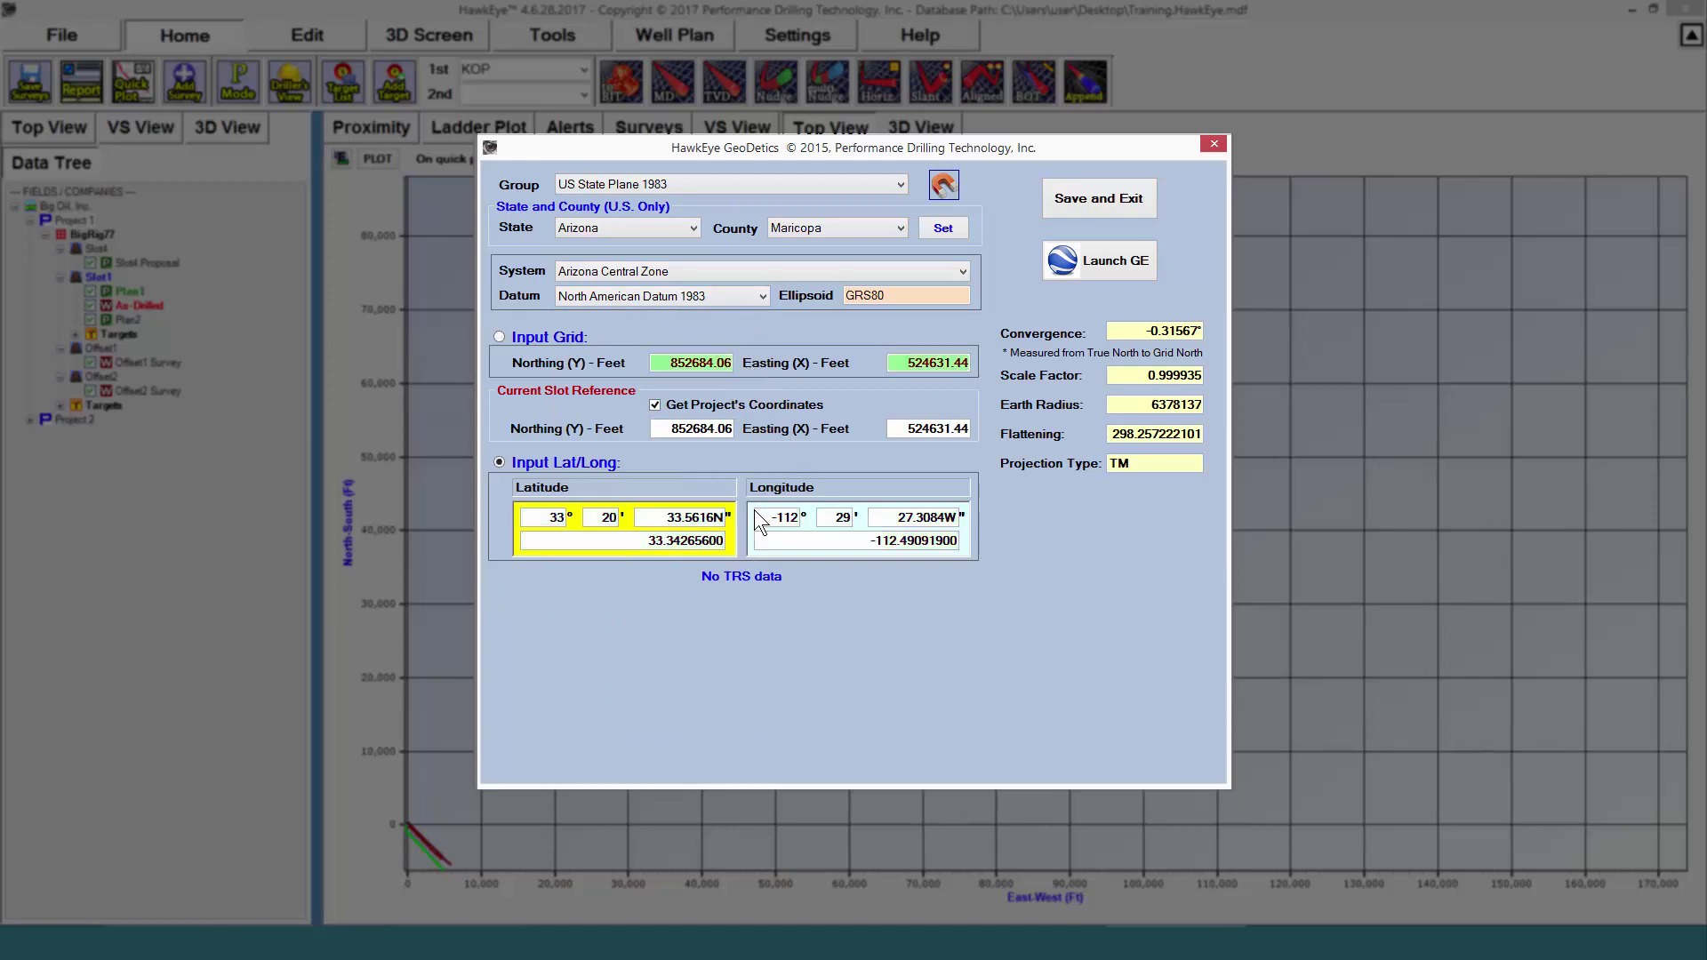
left_click(499, 336)
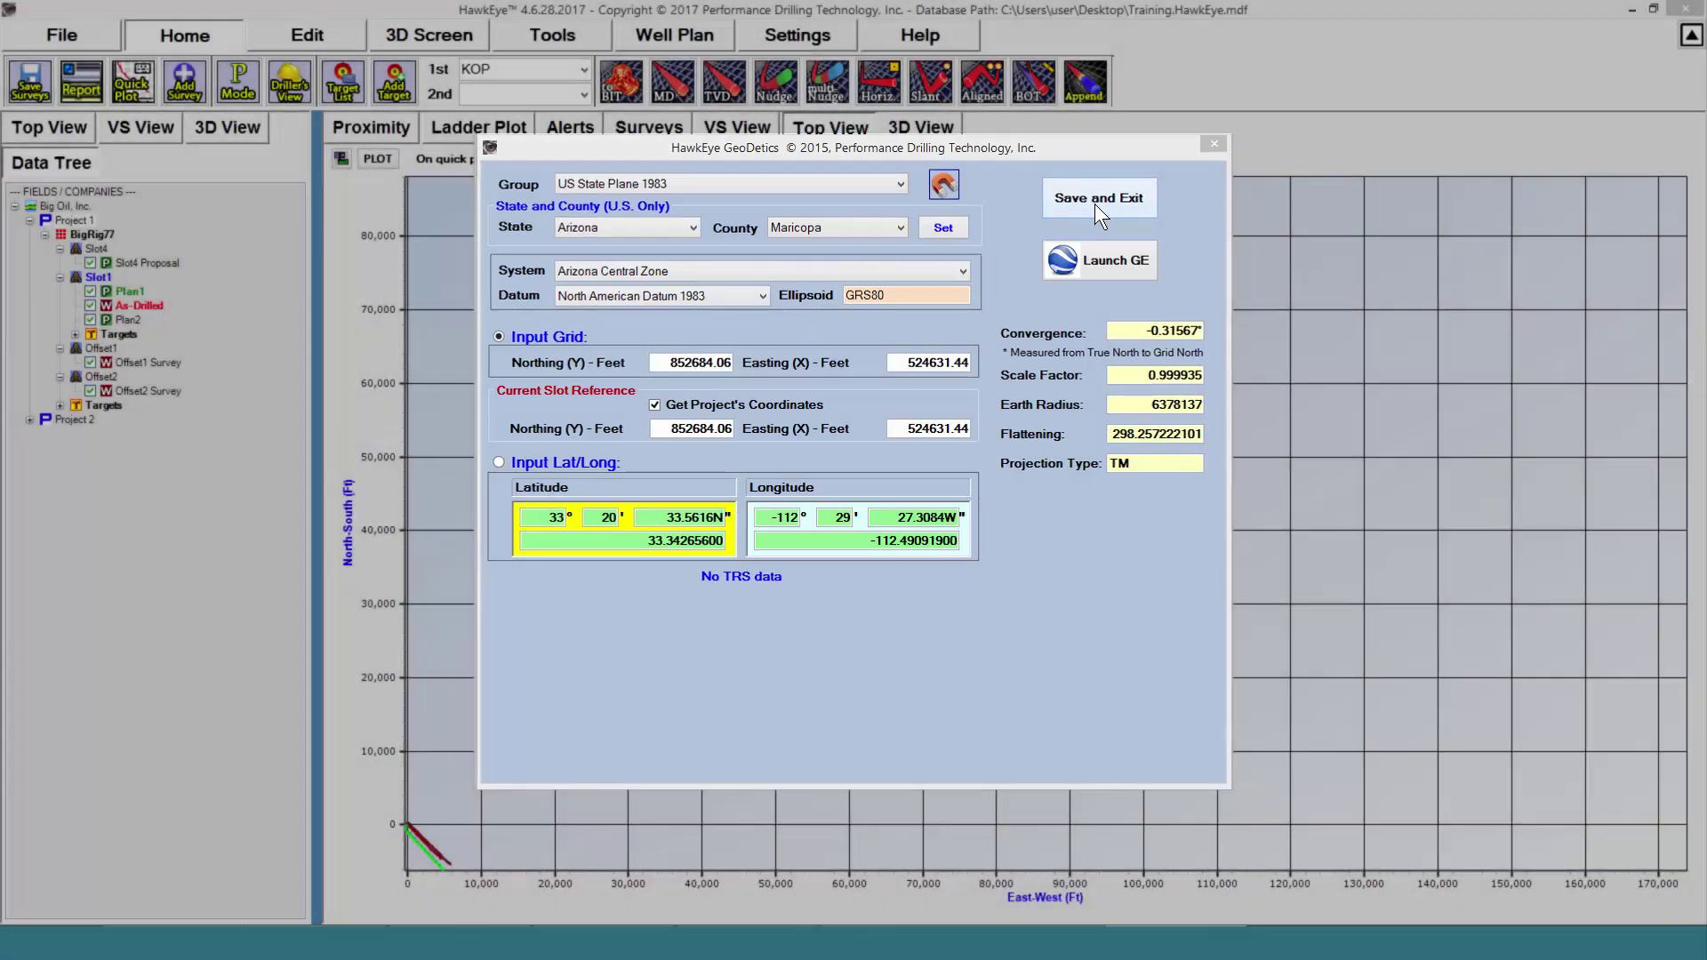
left_click(1096, 204)
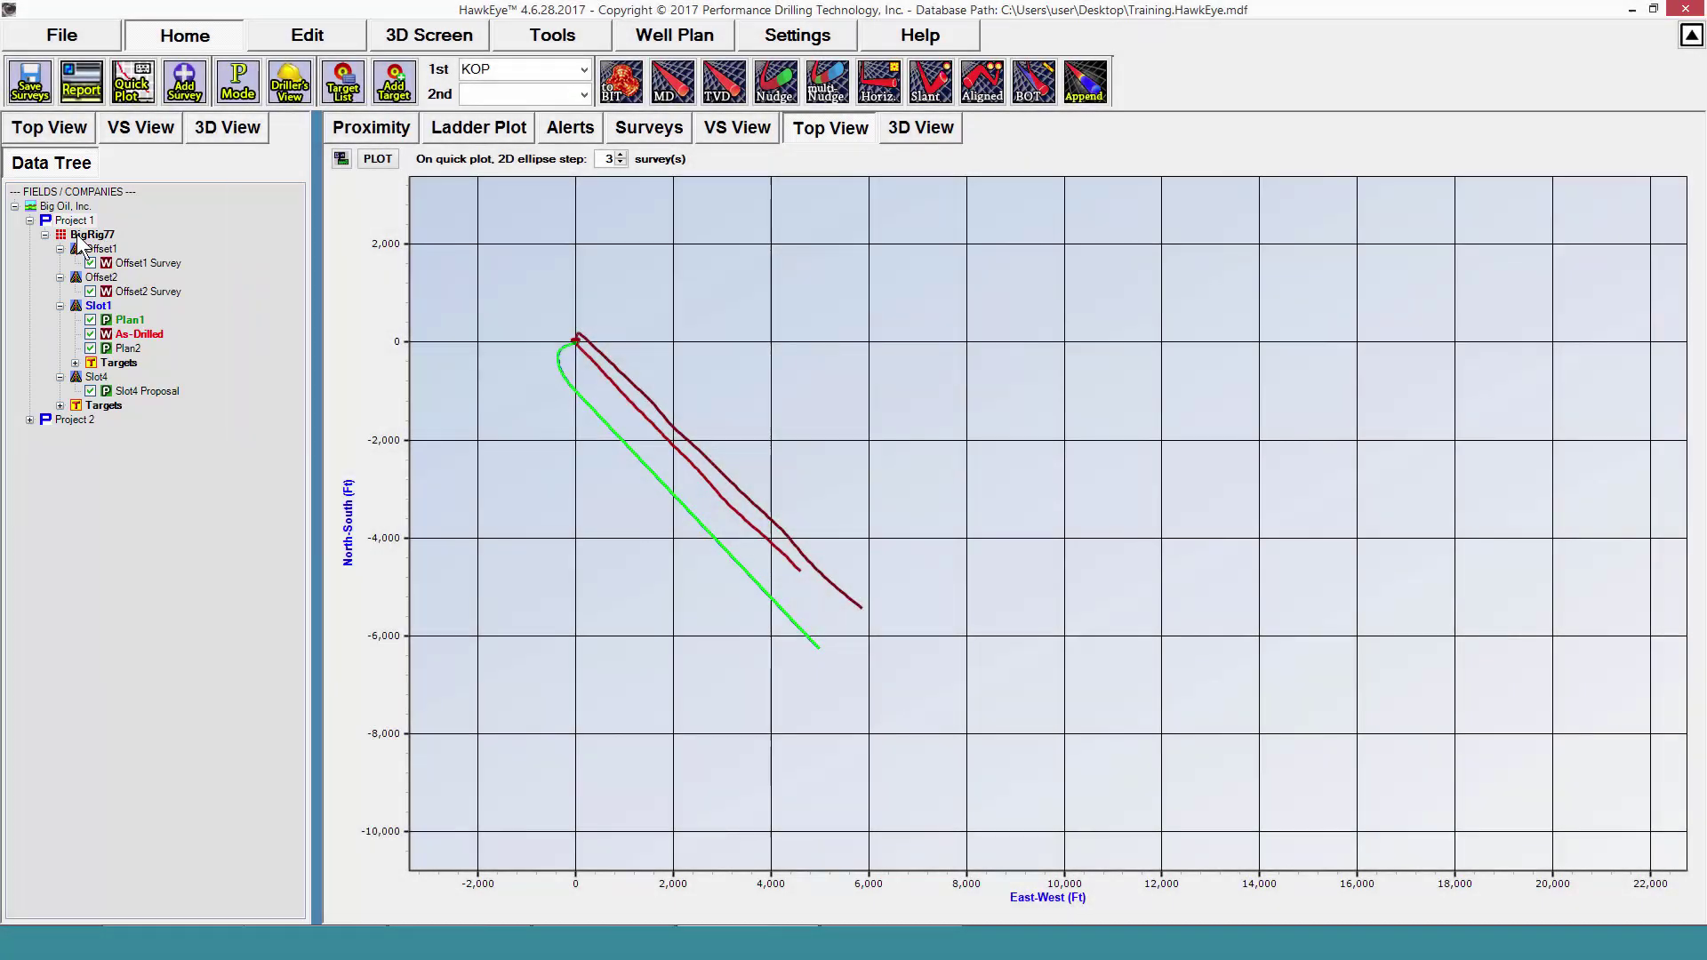
Step: Open the BigRig77 platform/pad for editing to examine its elevation and origin coordinates, and cancel without saving
right_click(78, 235)
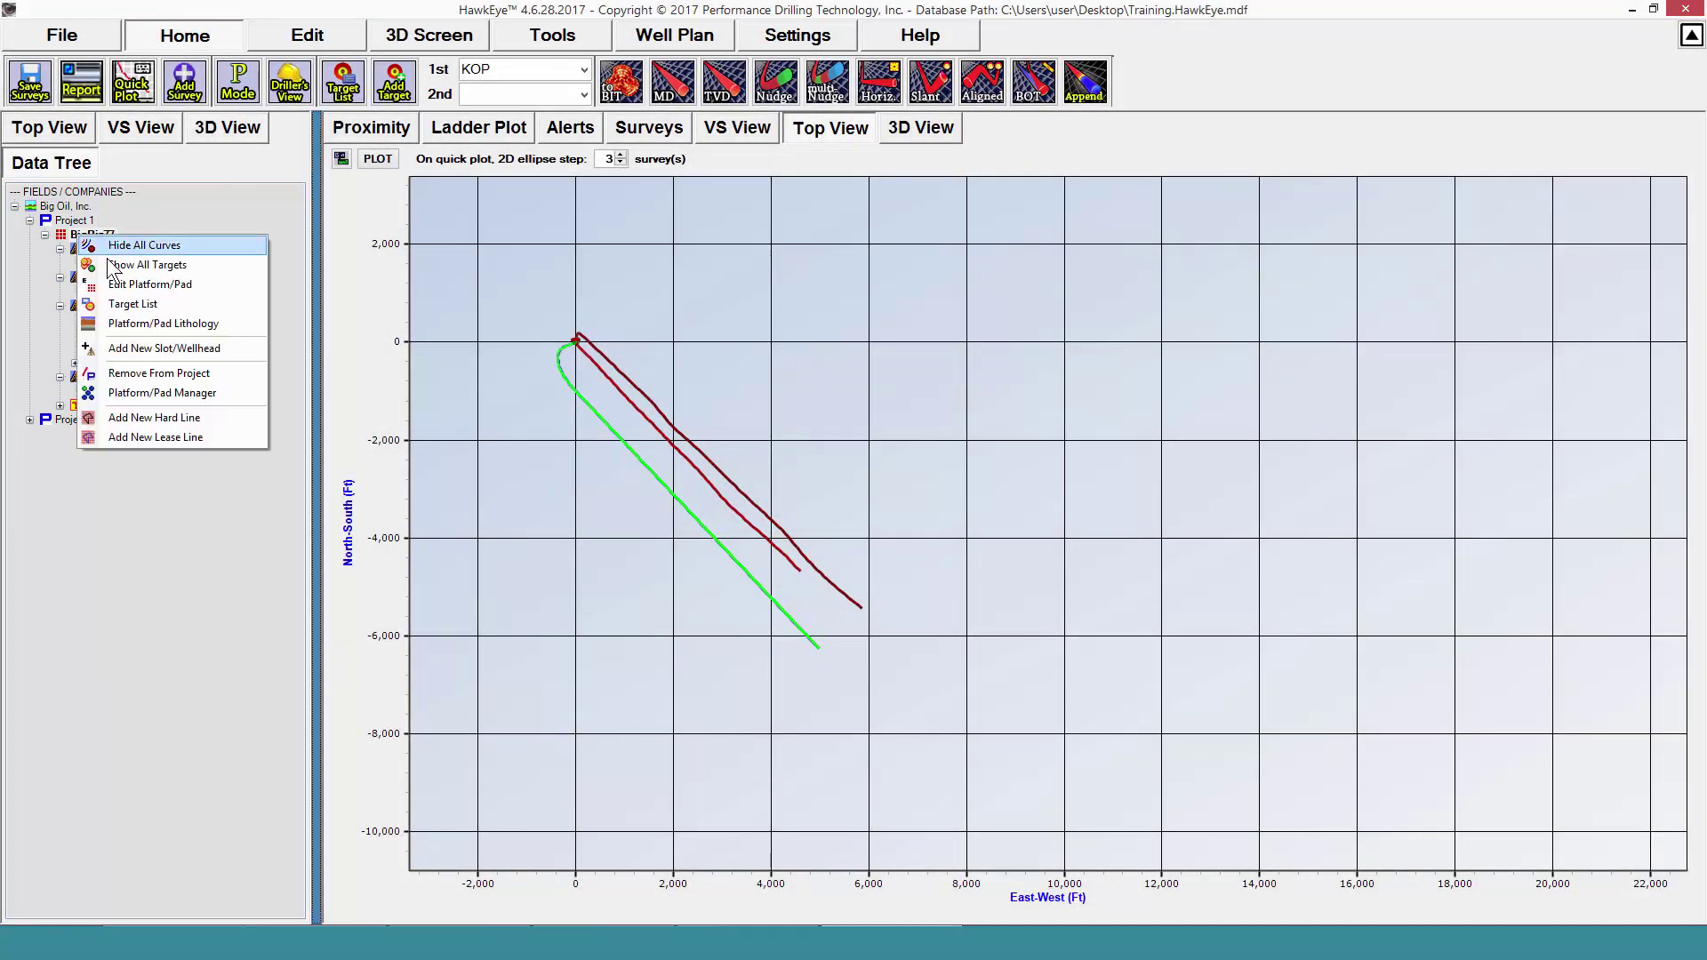
left_click(112, 285)
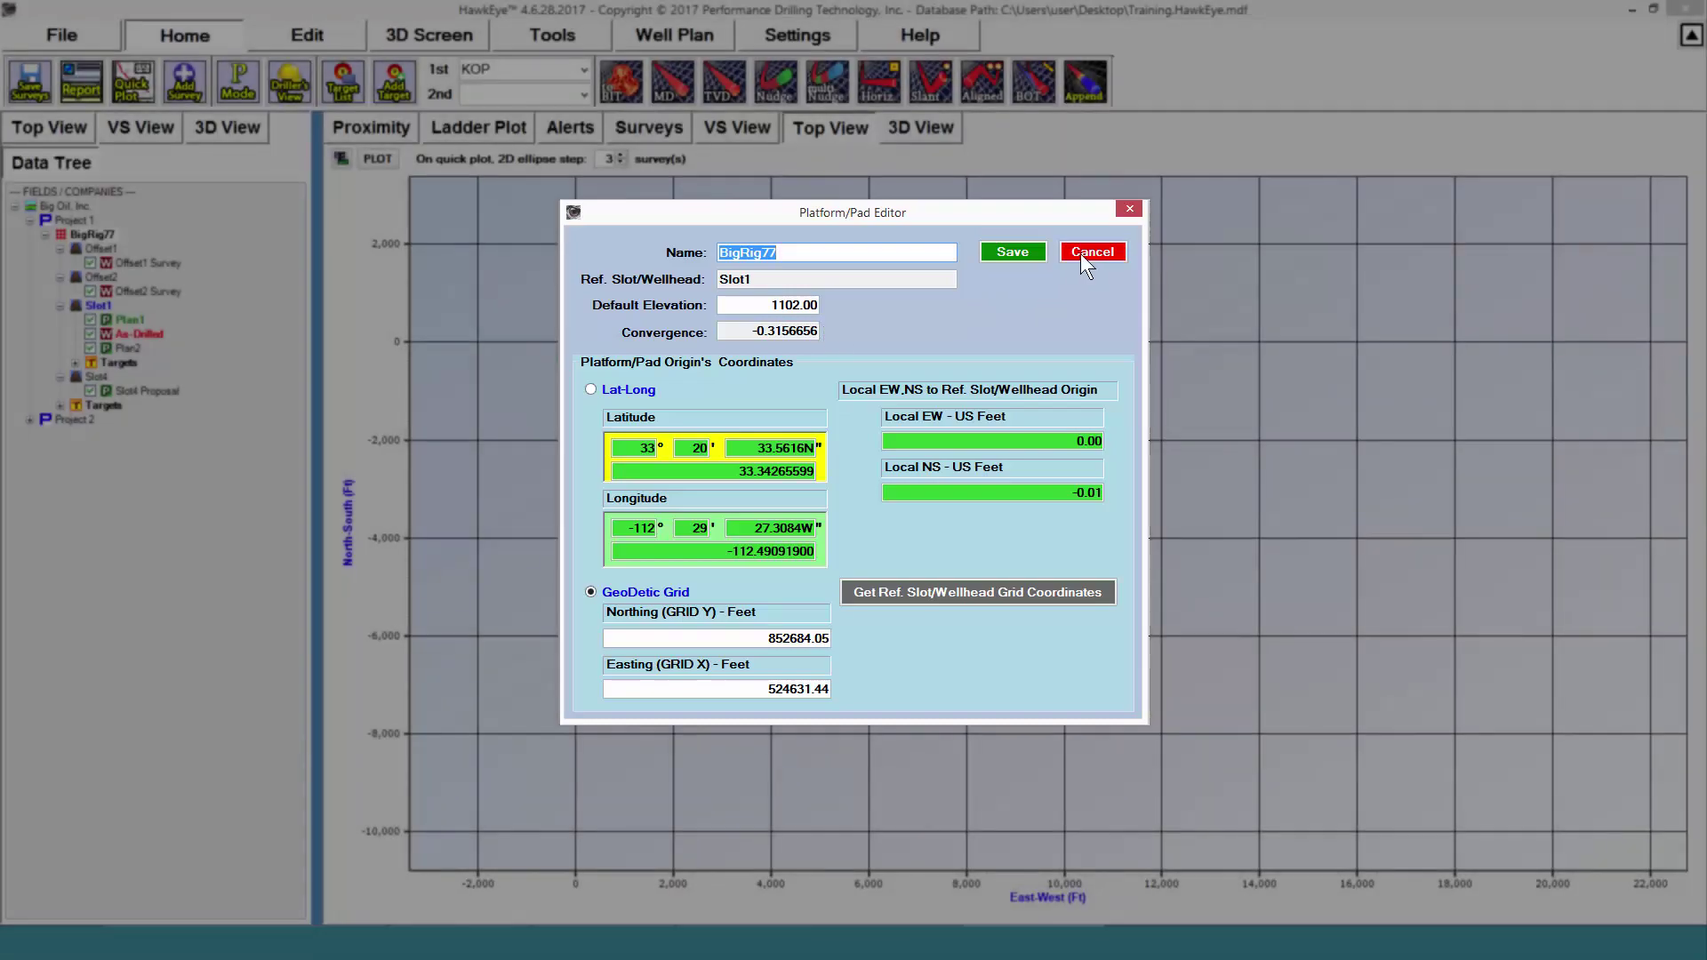
left_click(1085, 252)
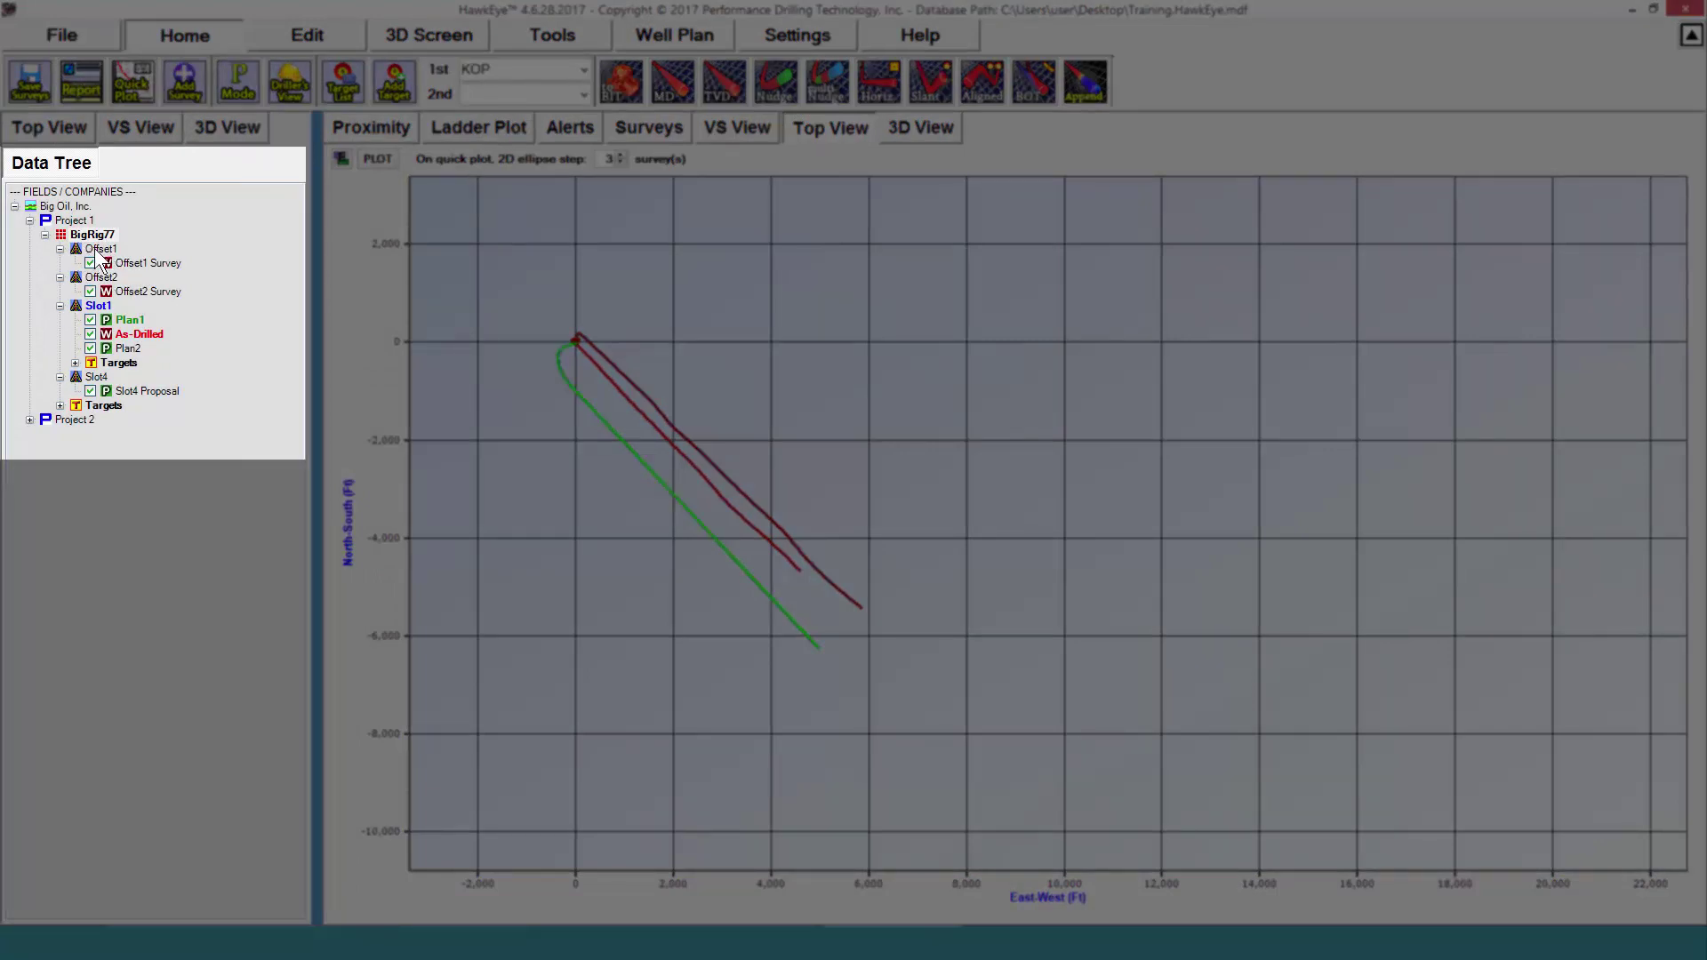
Step: Open the Offset1 slot/wellhead for editing and review its elevation, default RKB and site error
right_click(104, 258)
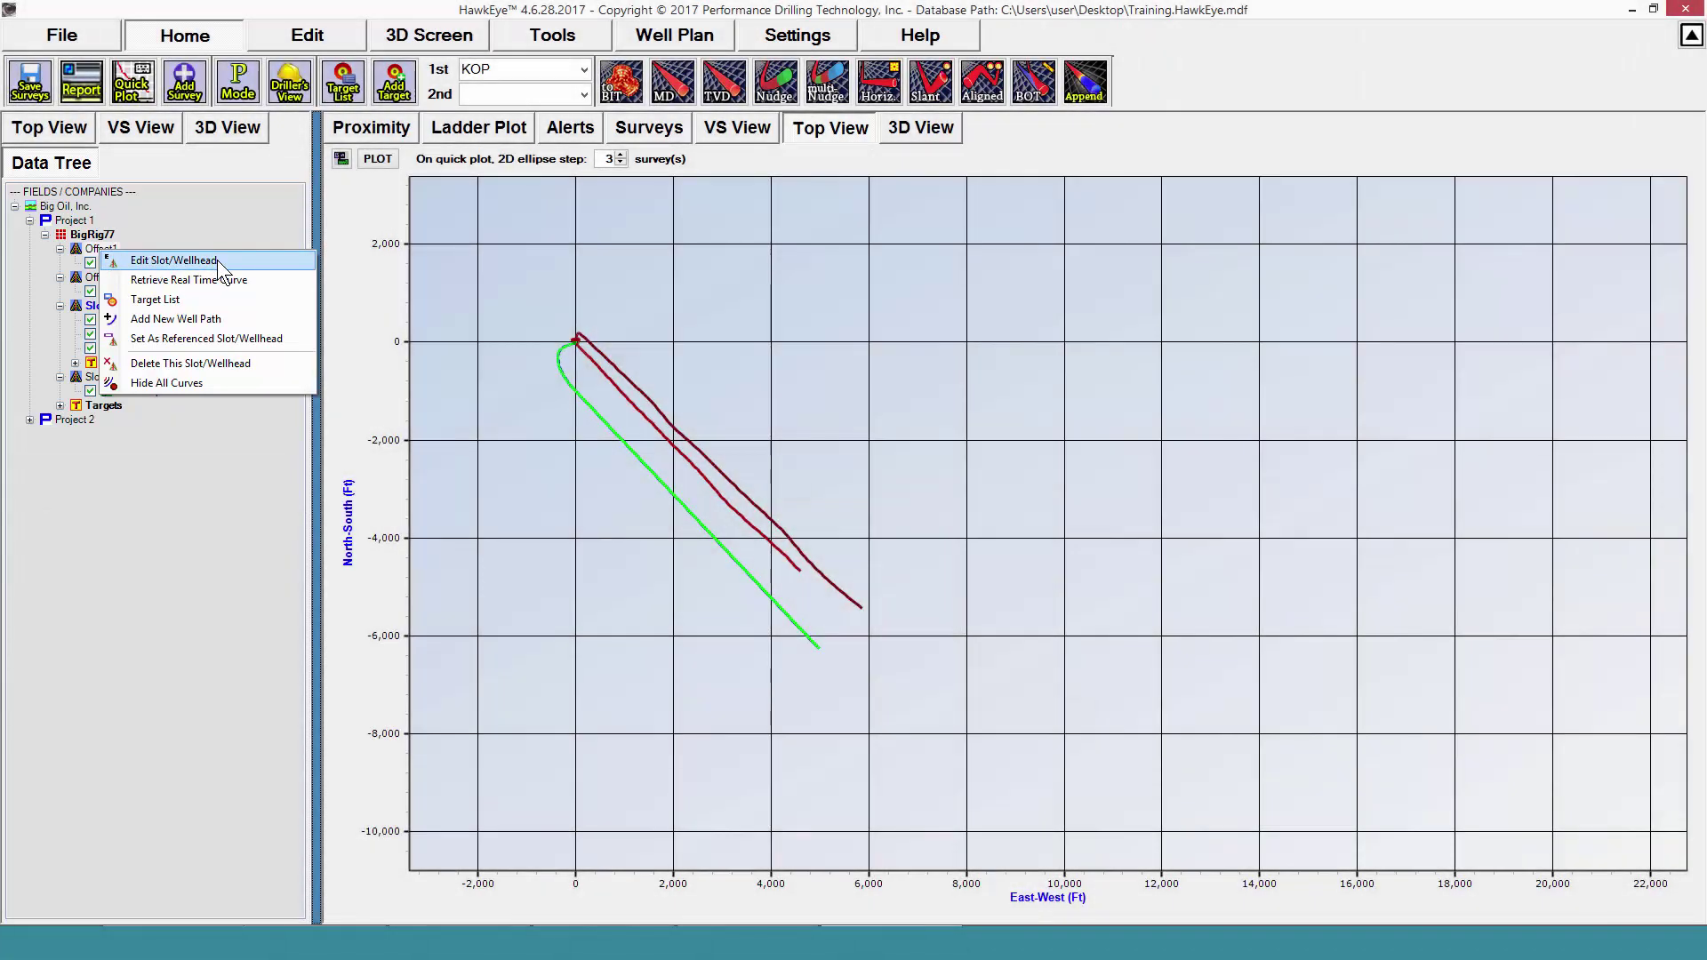
left_click(213, 261)
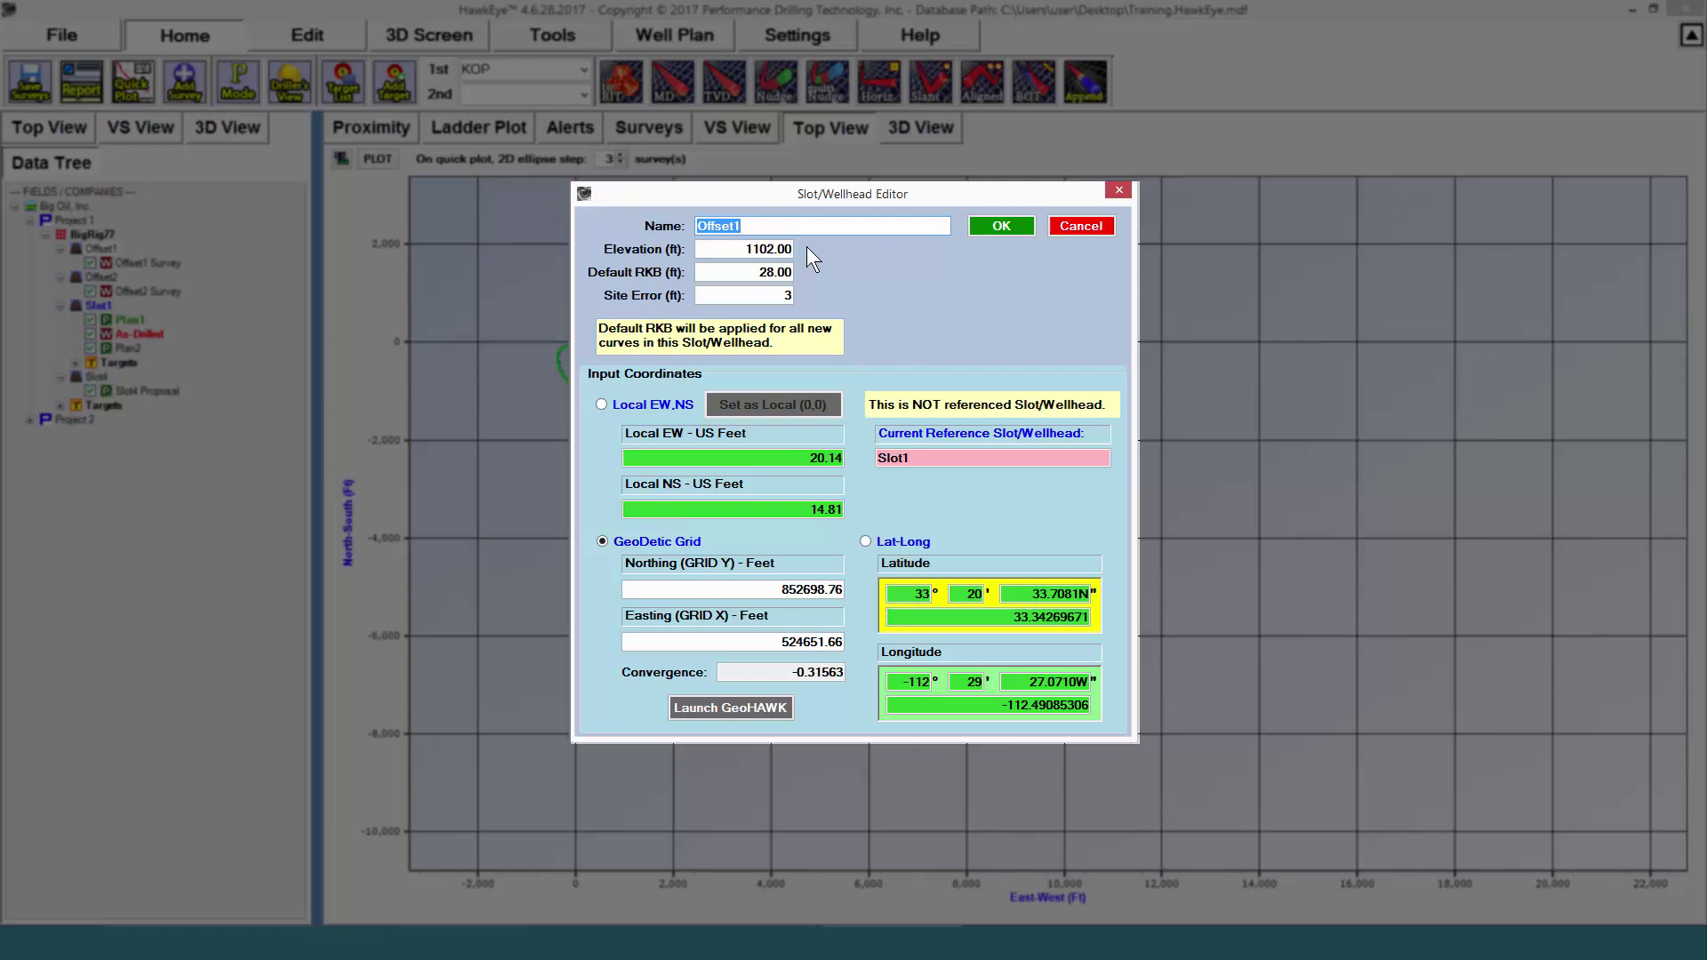
left_click(756, 251)
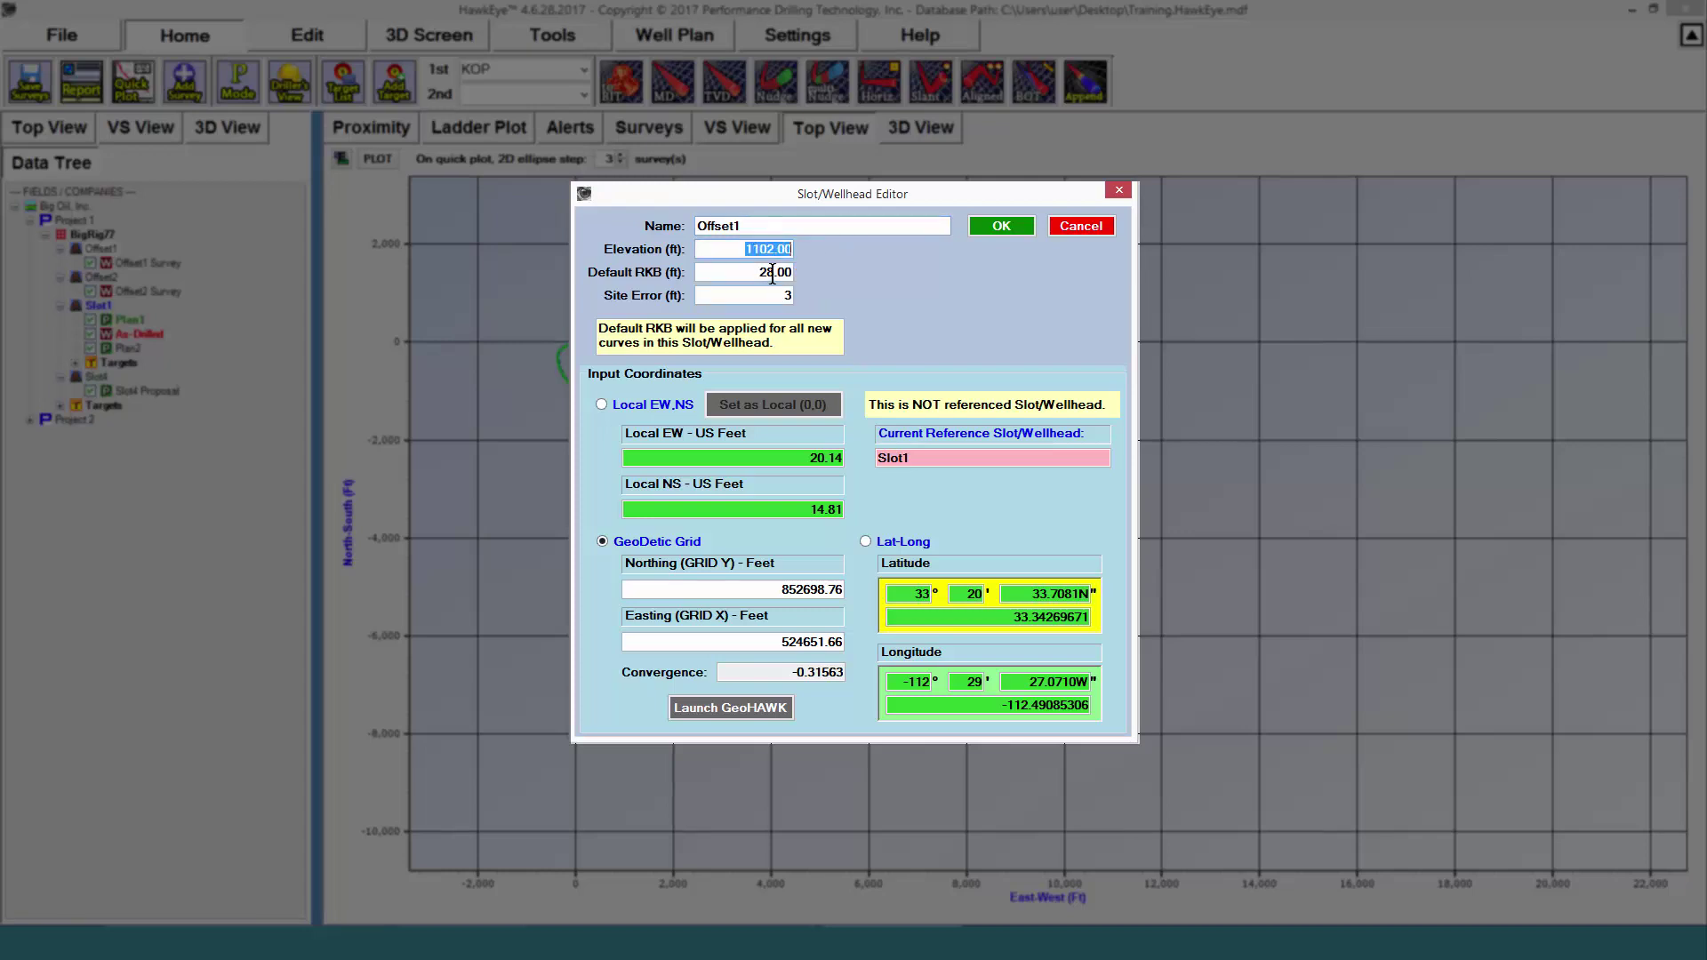
left_click(773, 272)
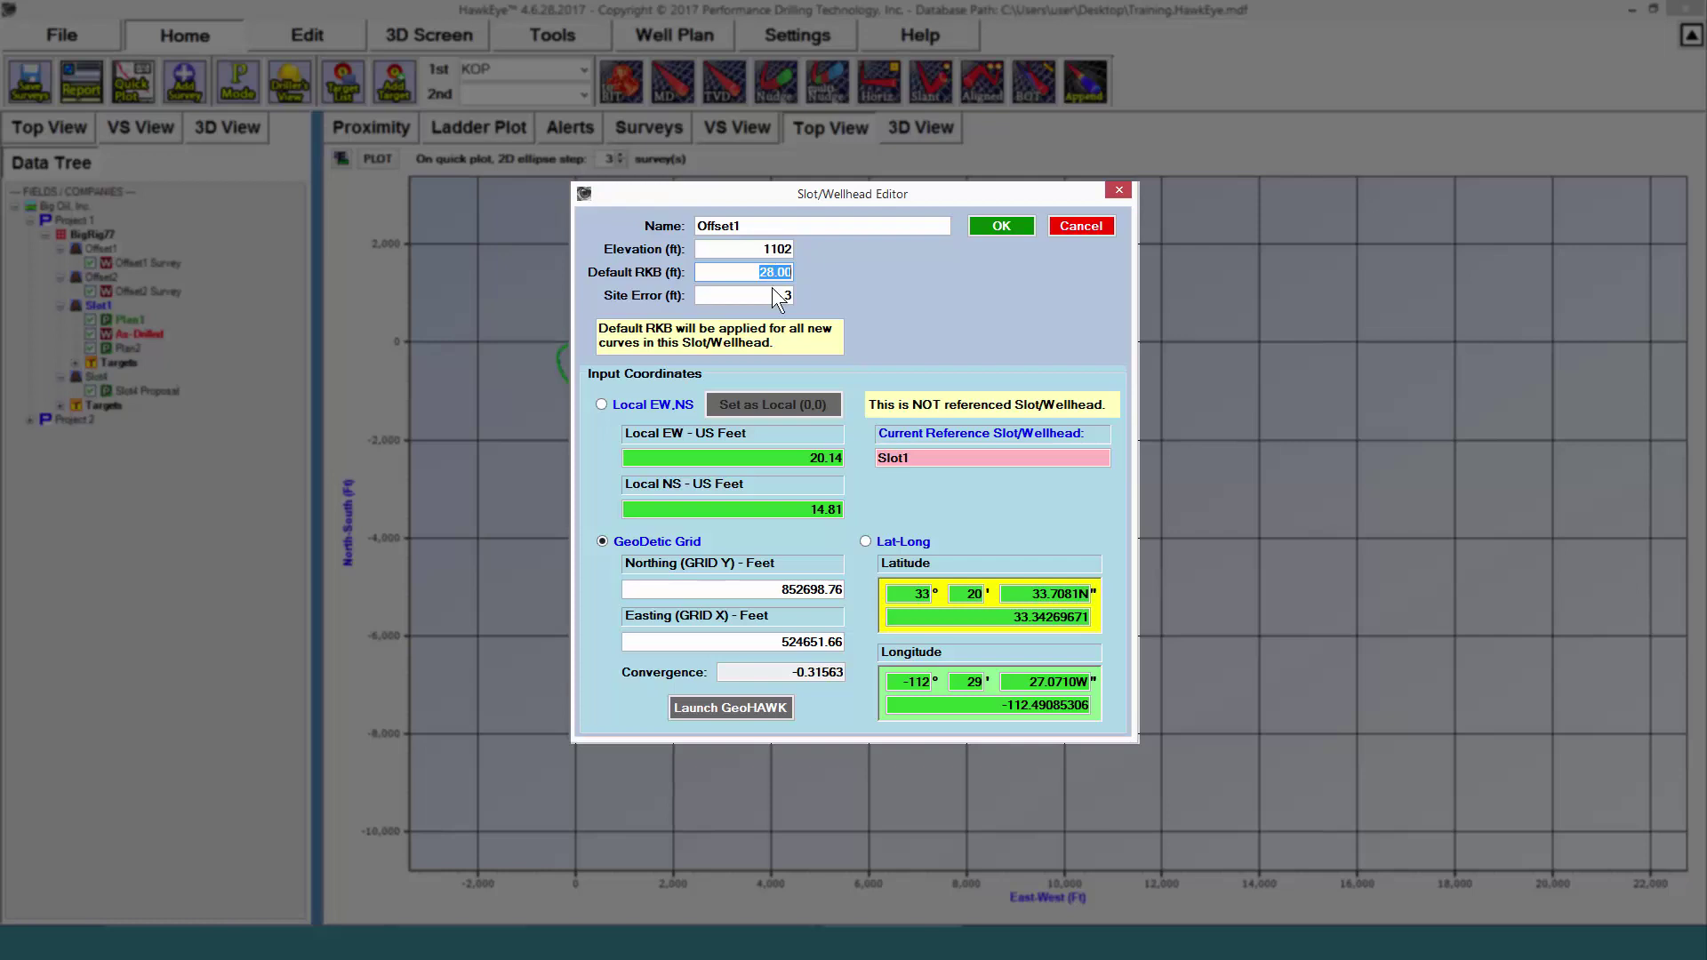
left_click(771, 299)
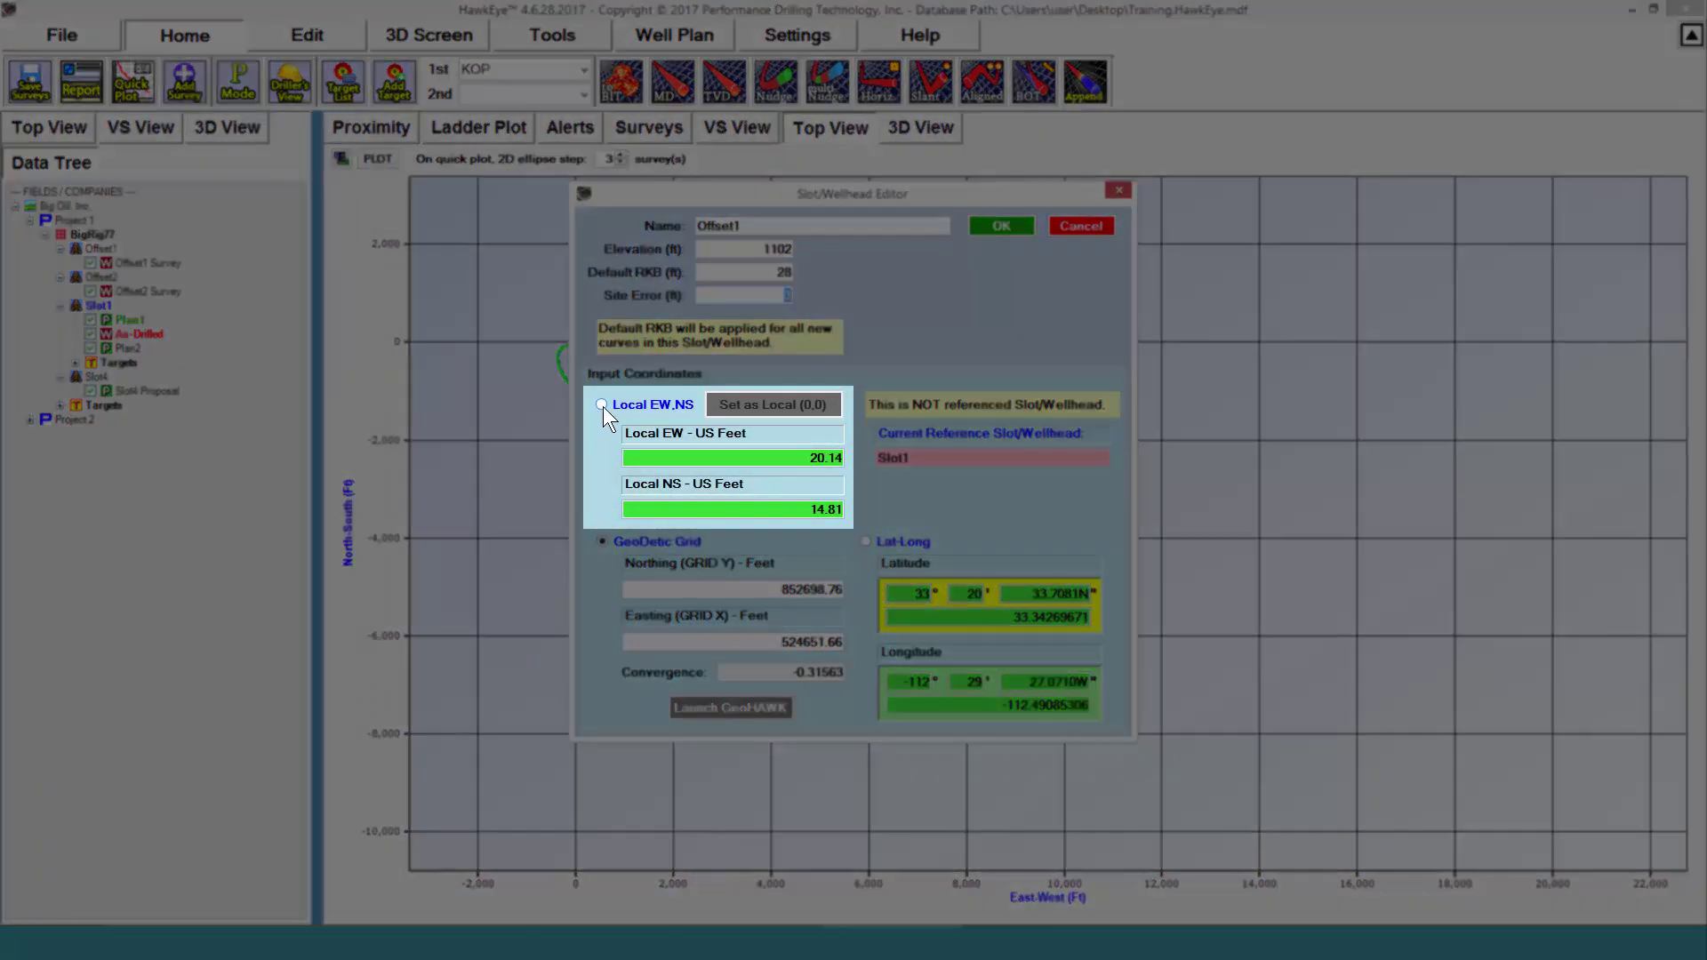
Step: Switch Offset1's coordinate input to Local EW,NS, re-enter Local NS as 14.81, and close the editor
left_click(602, 404)
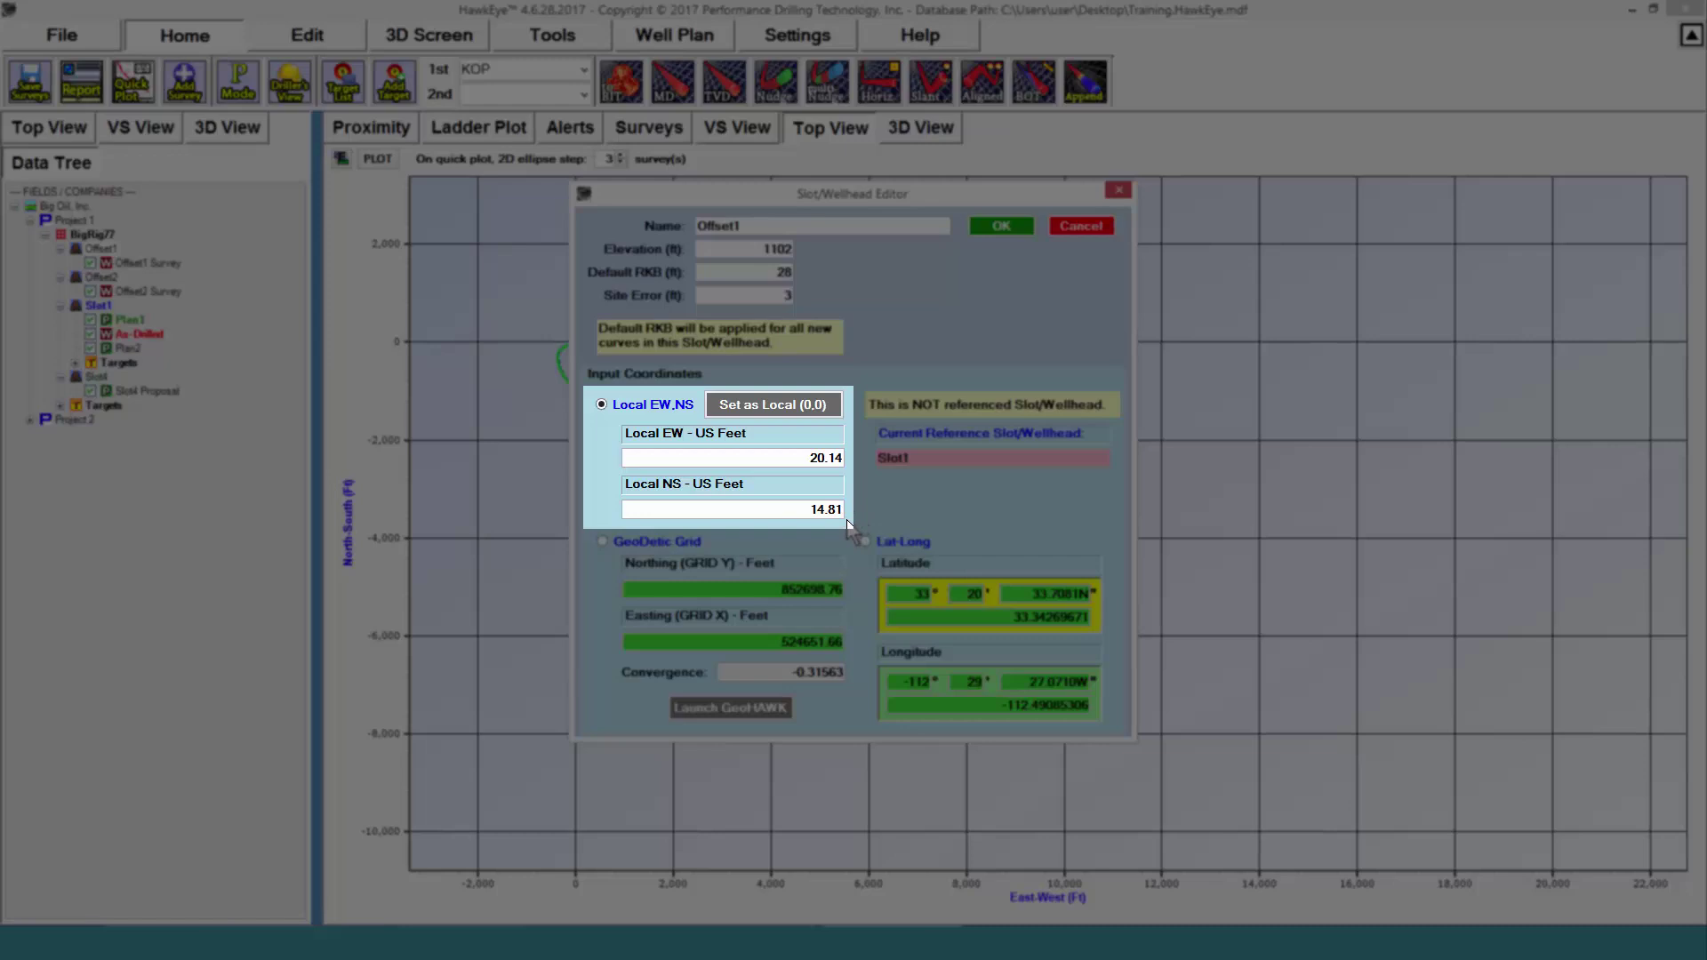
key("BackSpace")
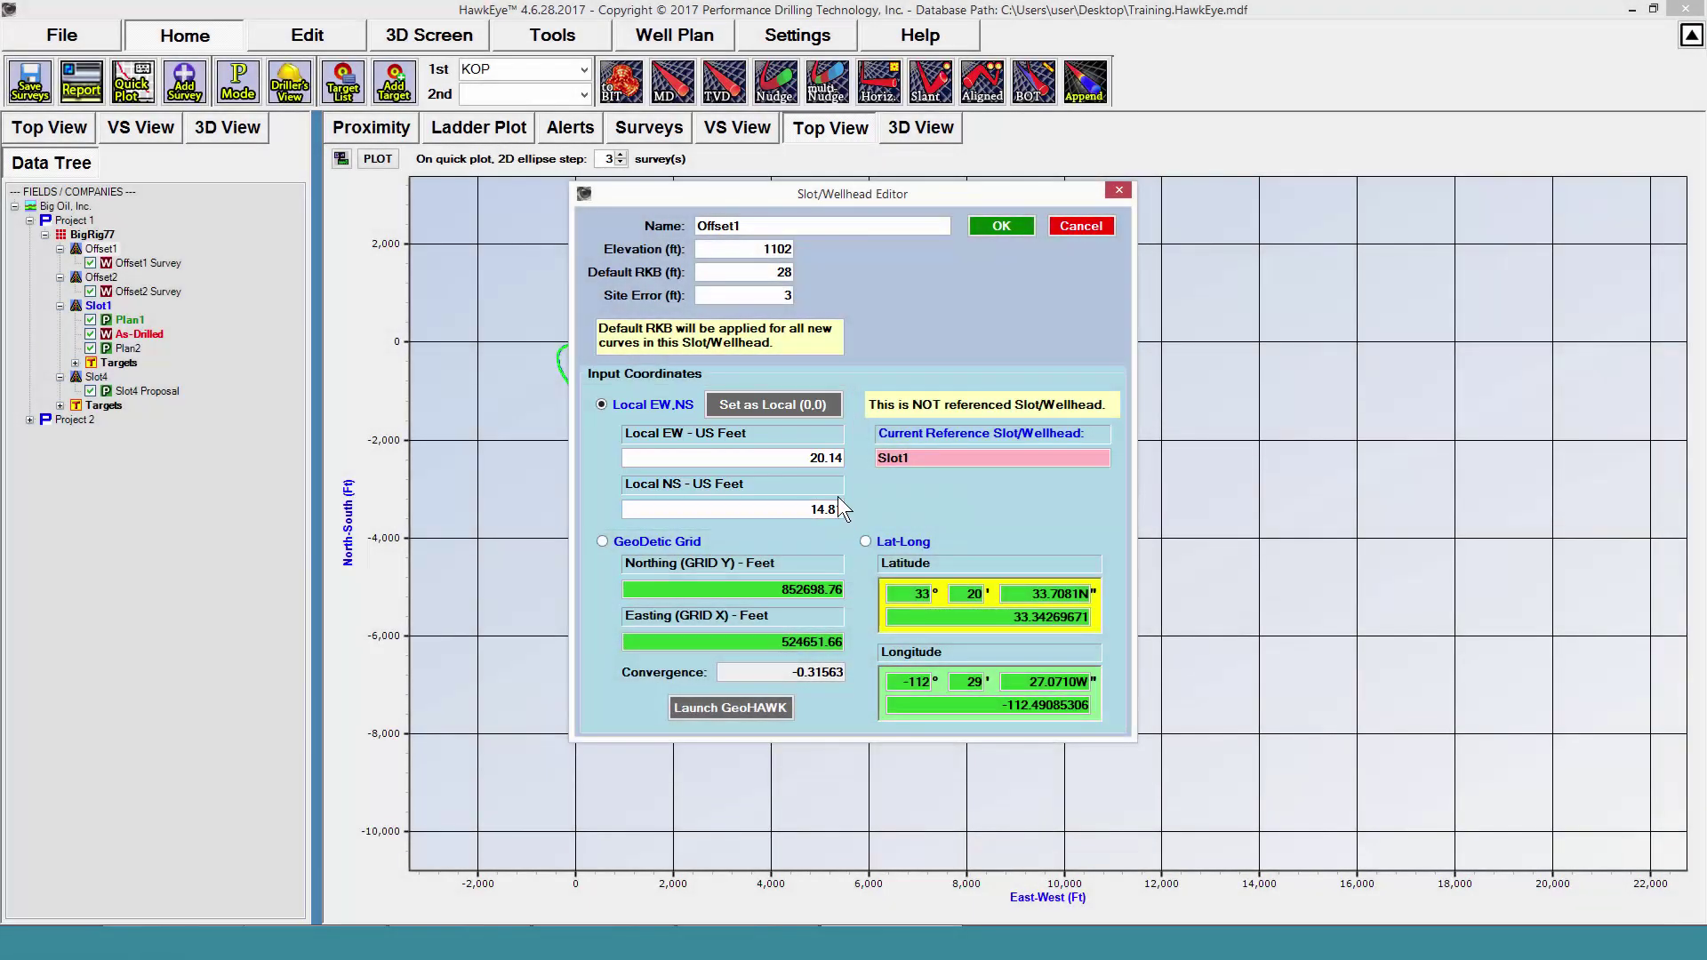
type("1")
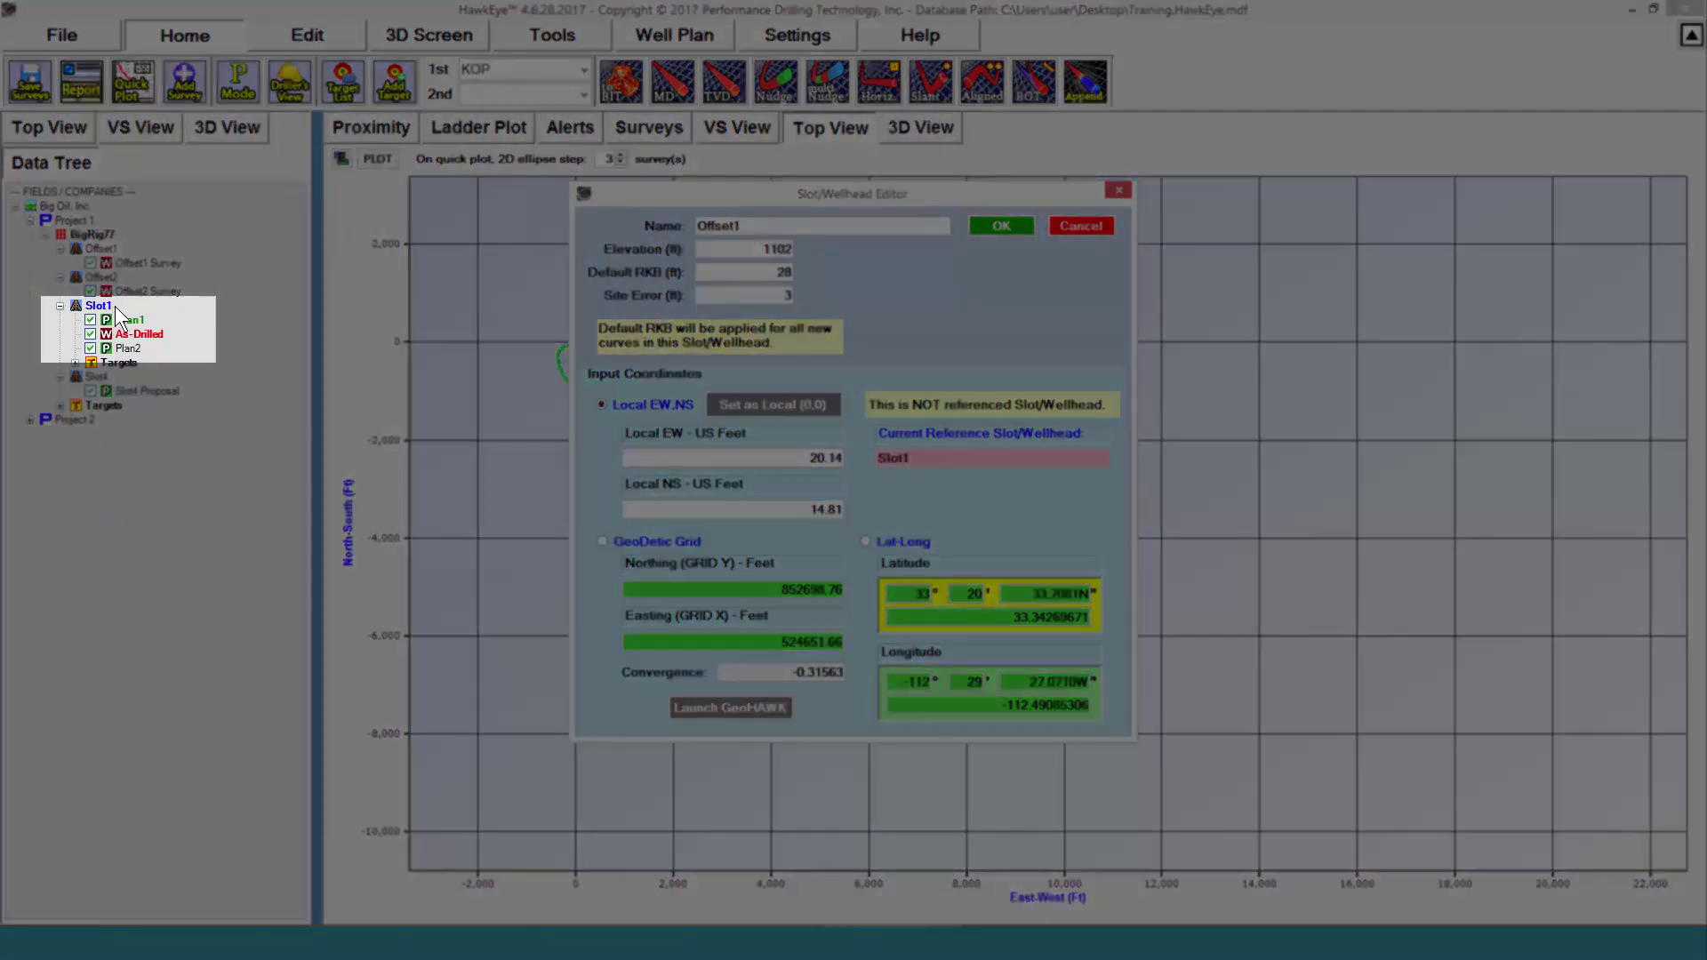
key("Return")
Step: Open Slot1 for editing to check its wellhead settings, and expand the target lists of Slot1 and BigRig77
right_click(96, 306)
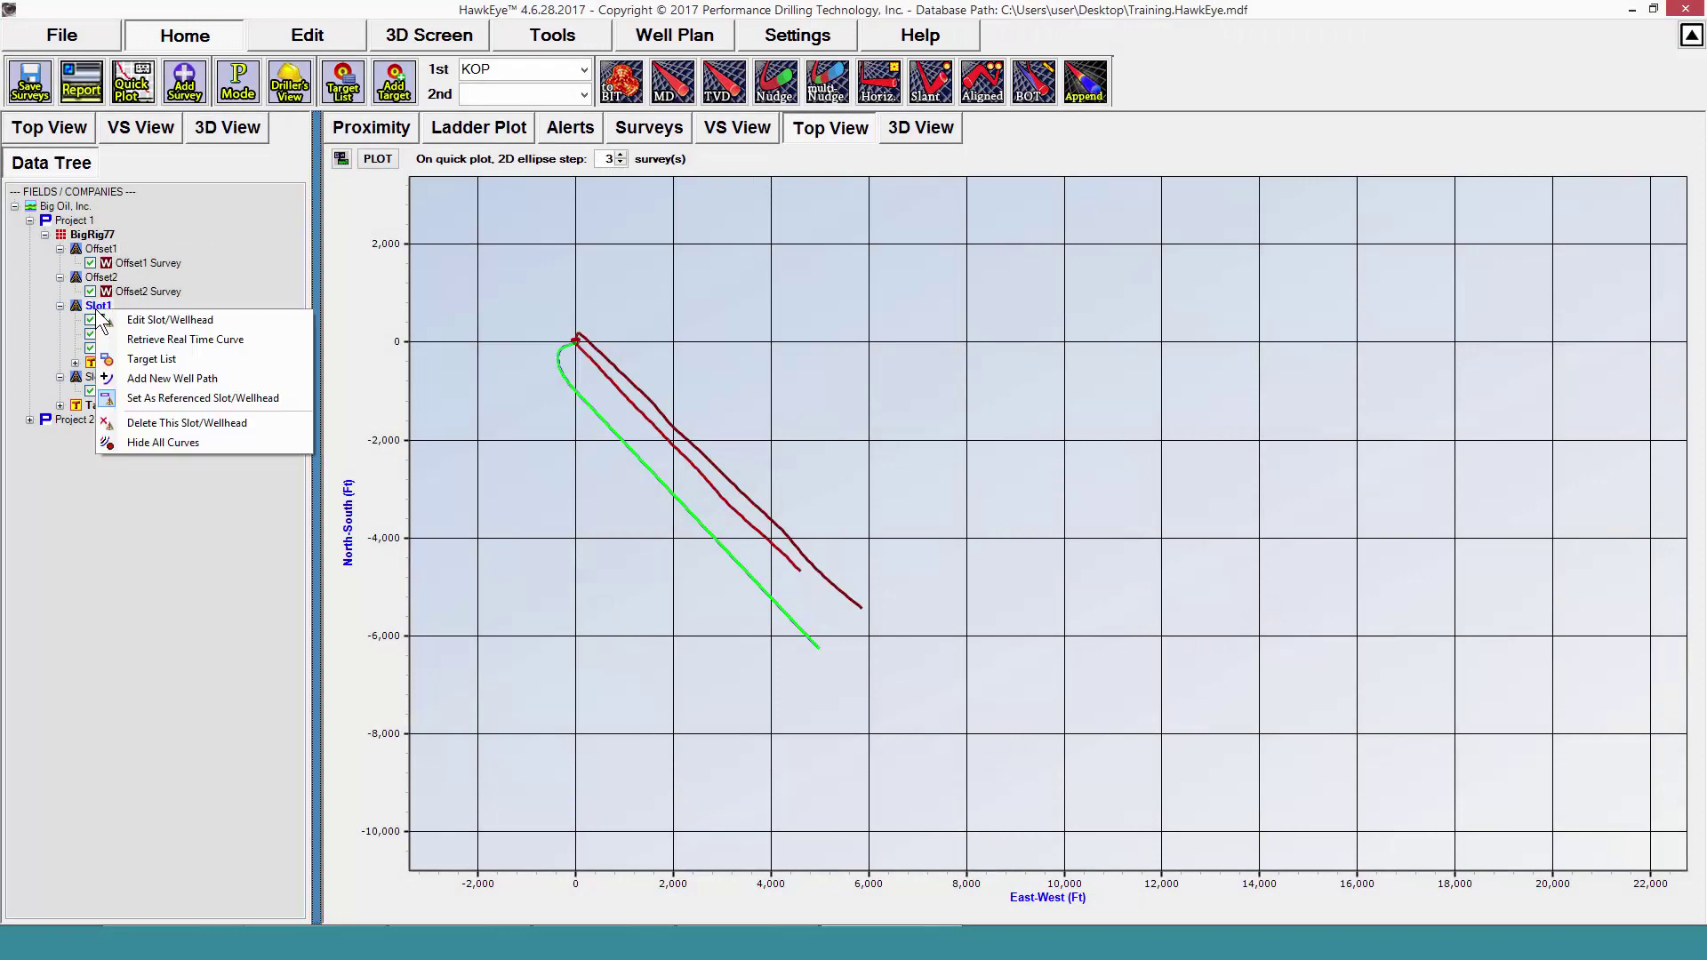
left_click(151, 317)
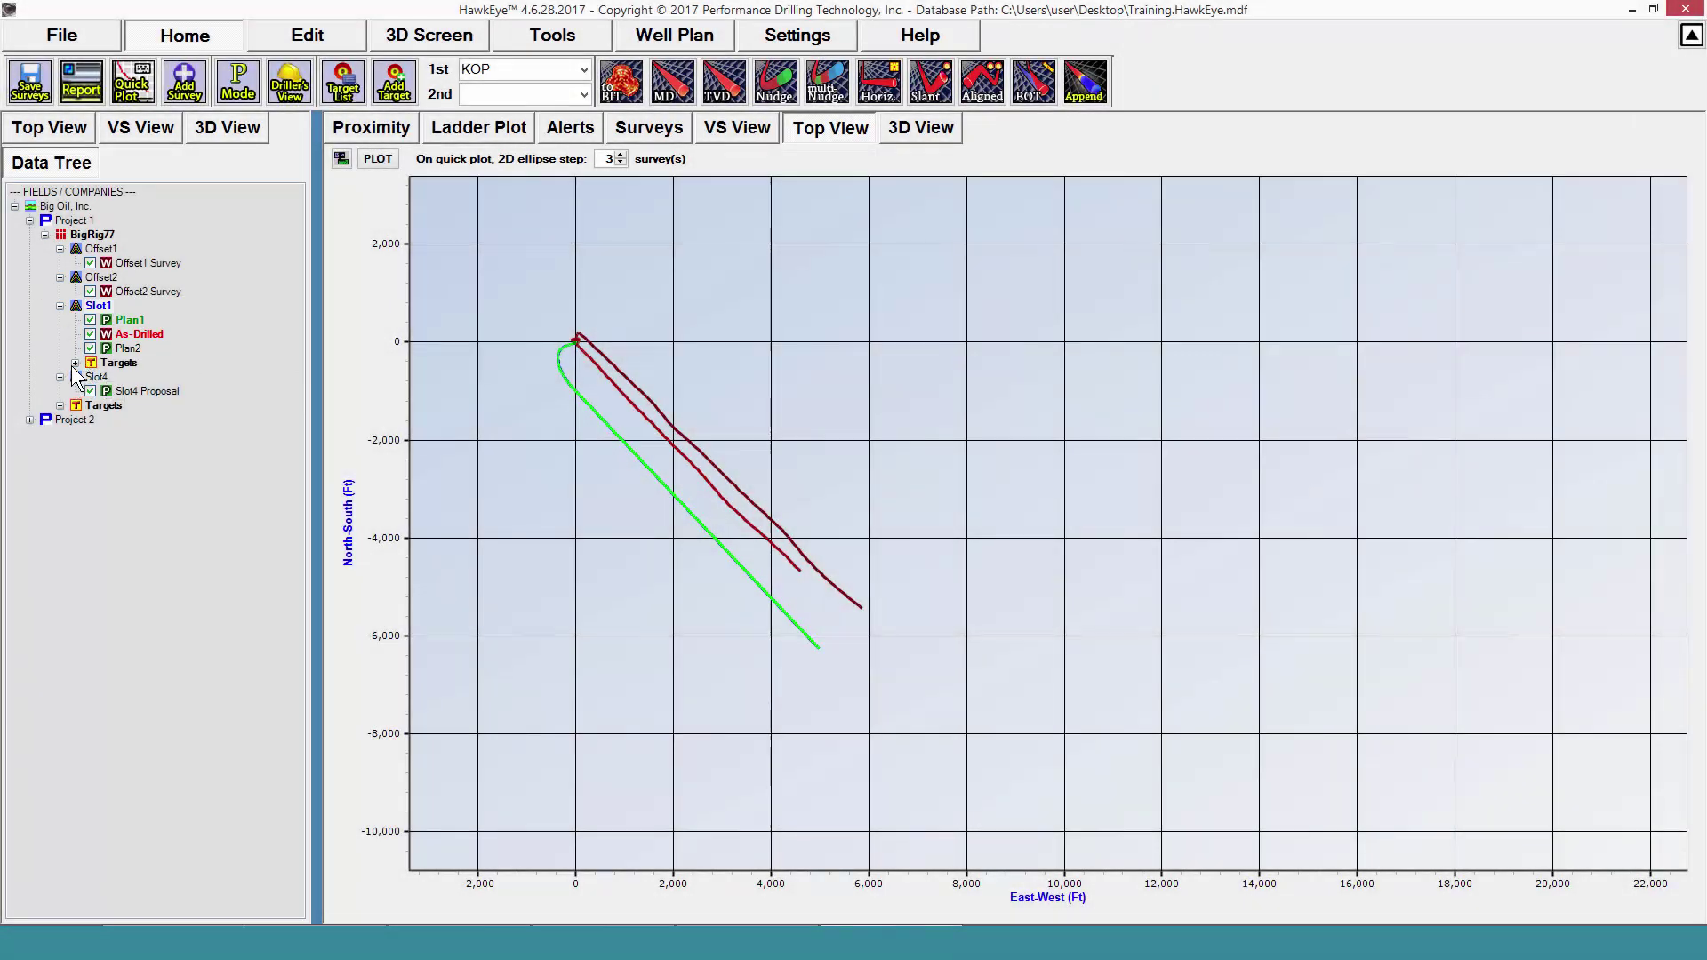
left_click(74, 363)
left_click(61, 504)
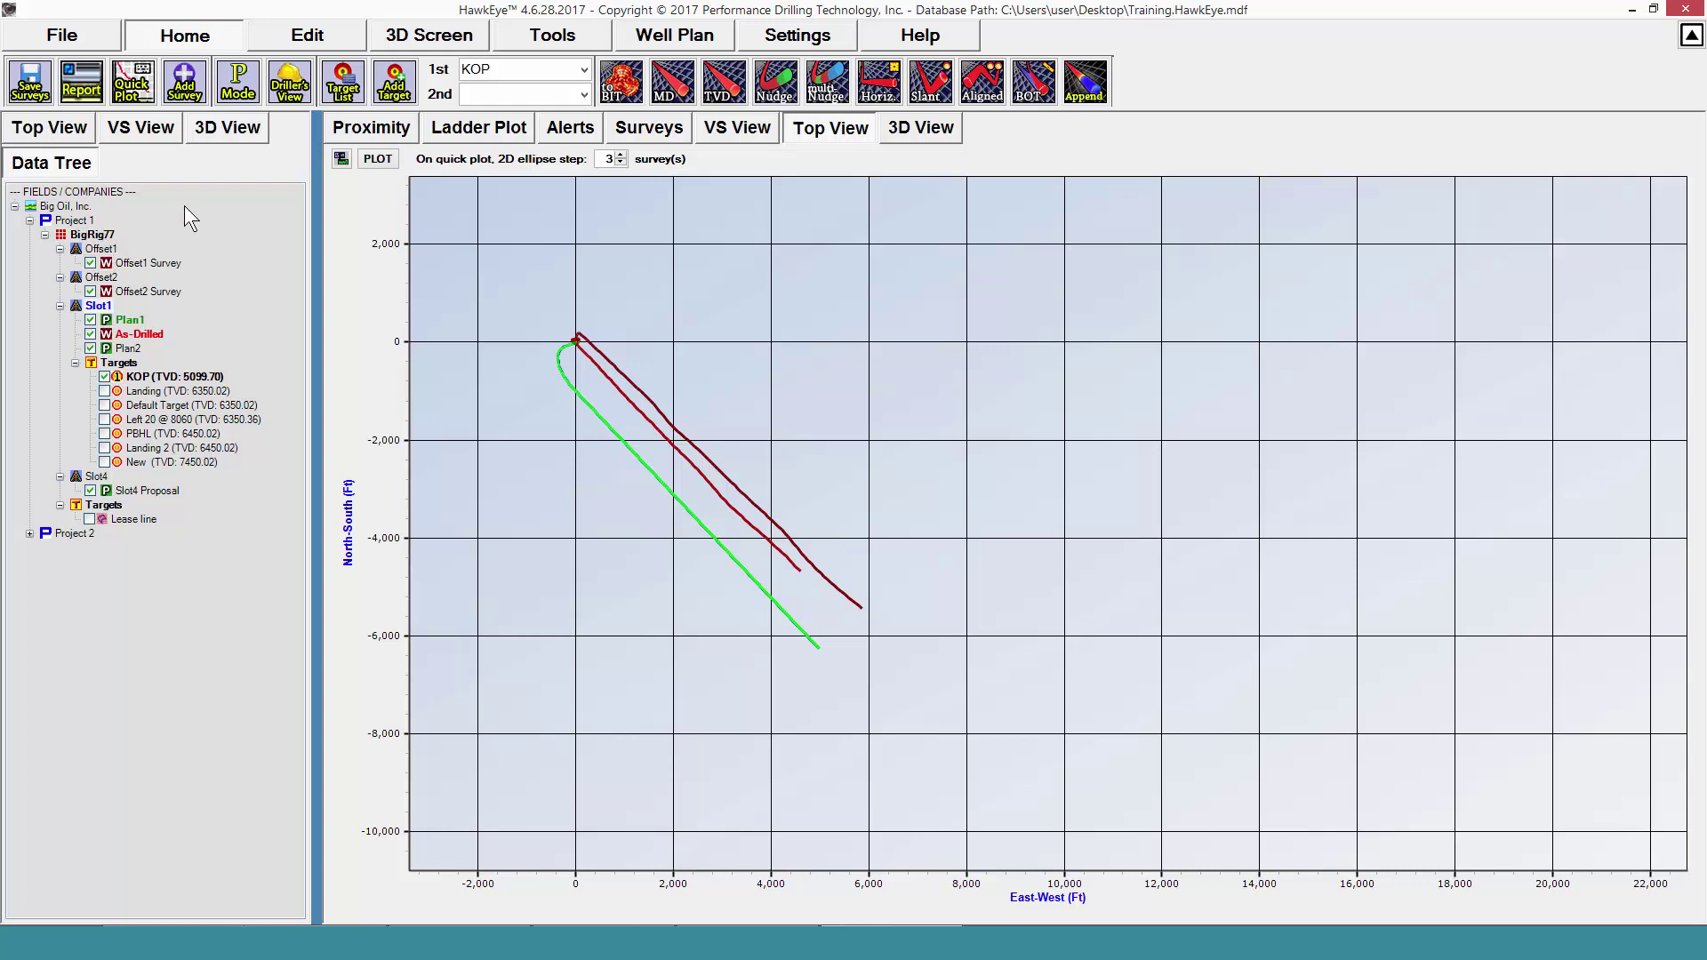
Step: Switch the plot to the 3D view with the lease line shown, and expand Project 2 in the data tree
left_click(933, 126)
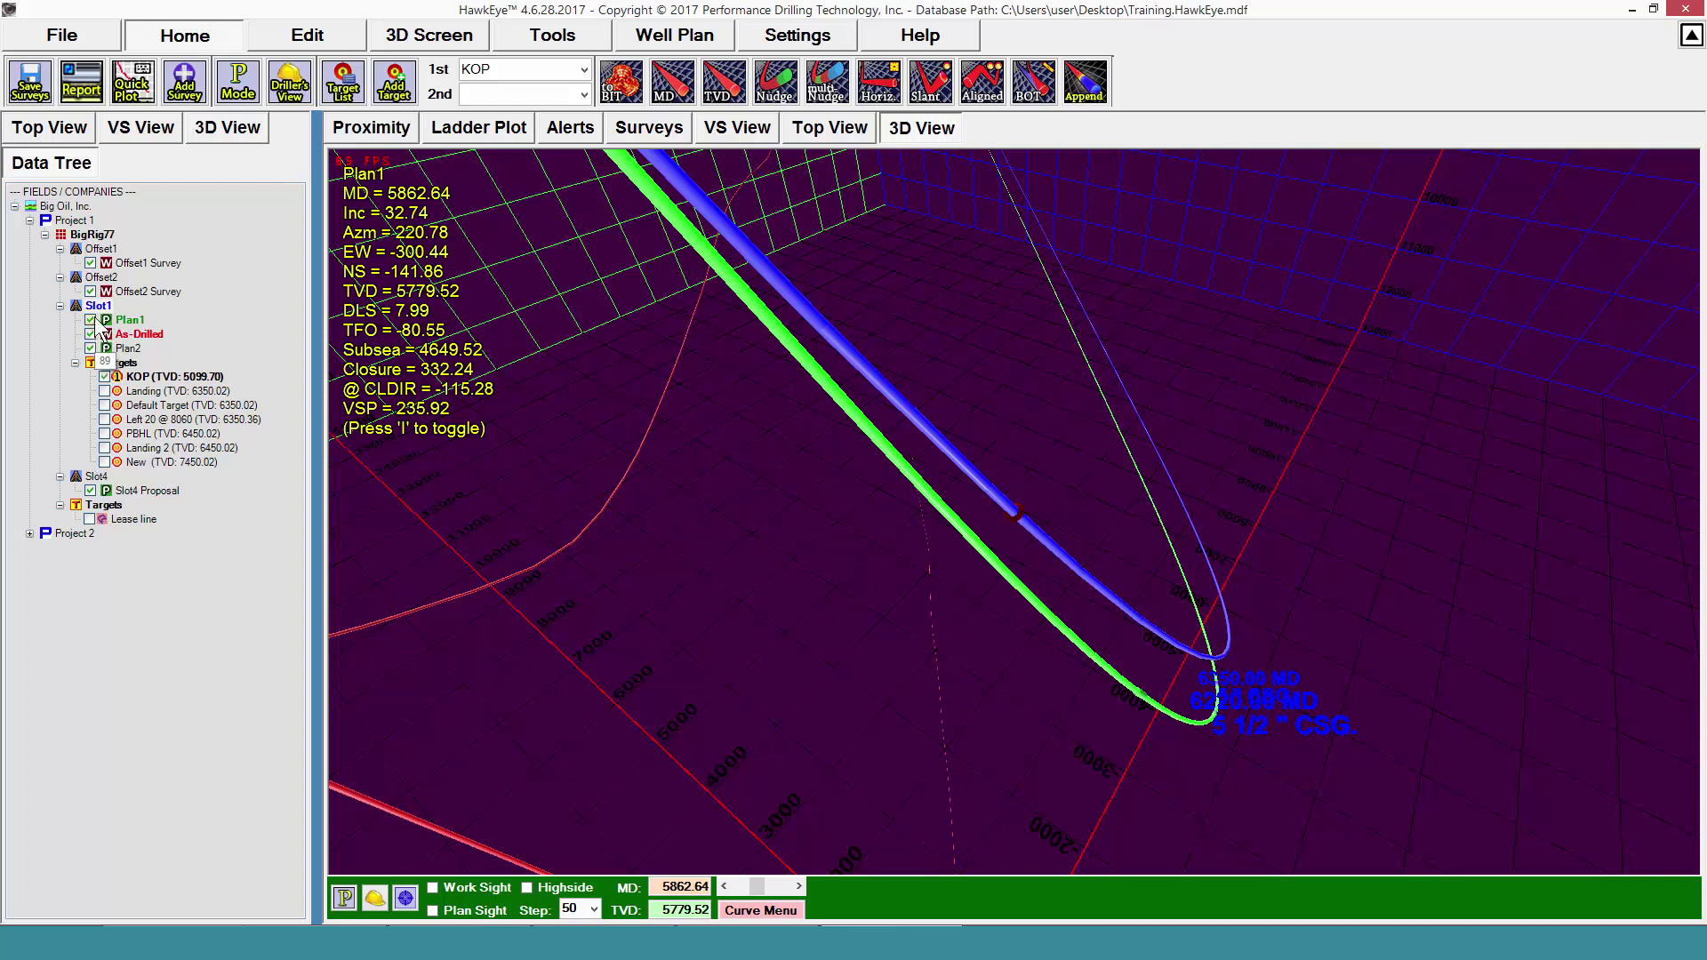
left_click(90, 520)
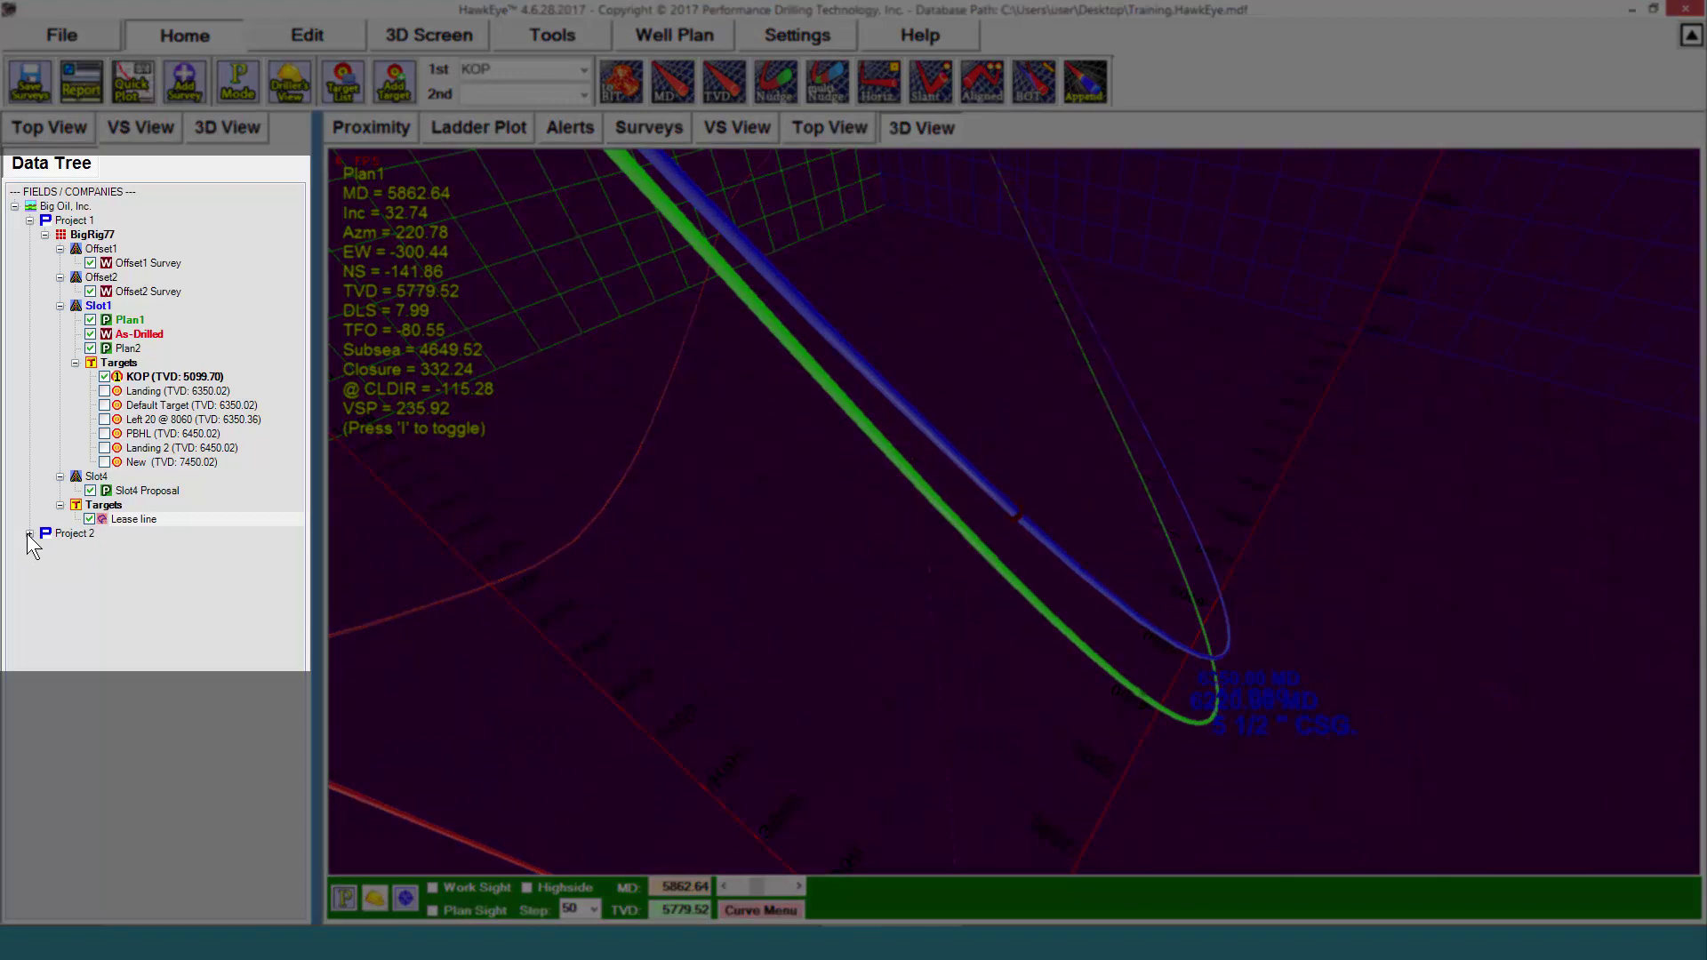
left_click(29, 535)
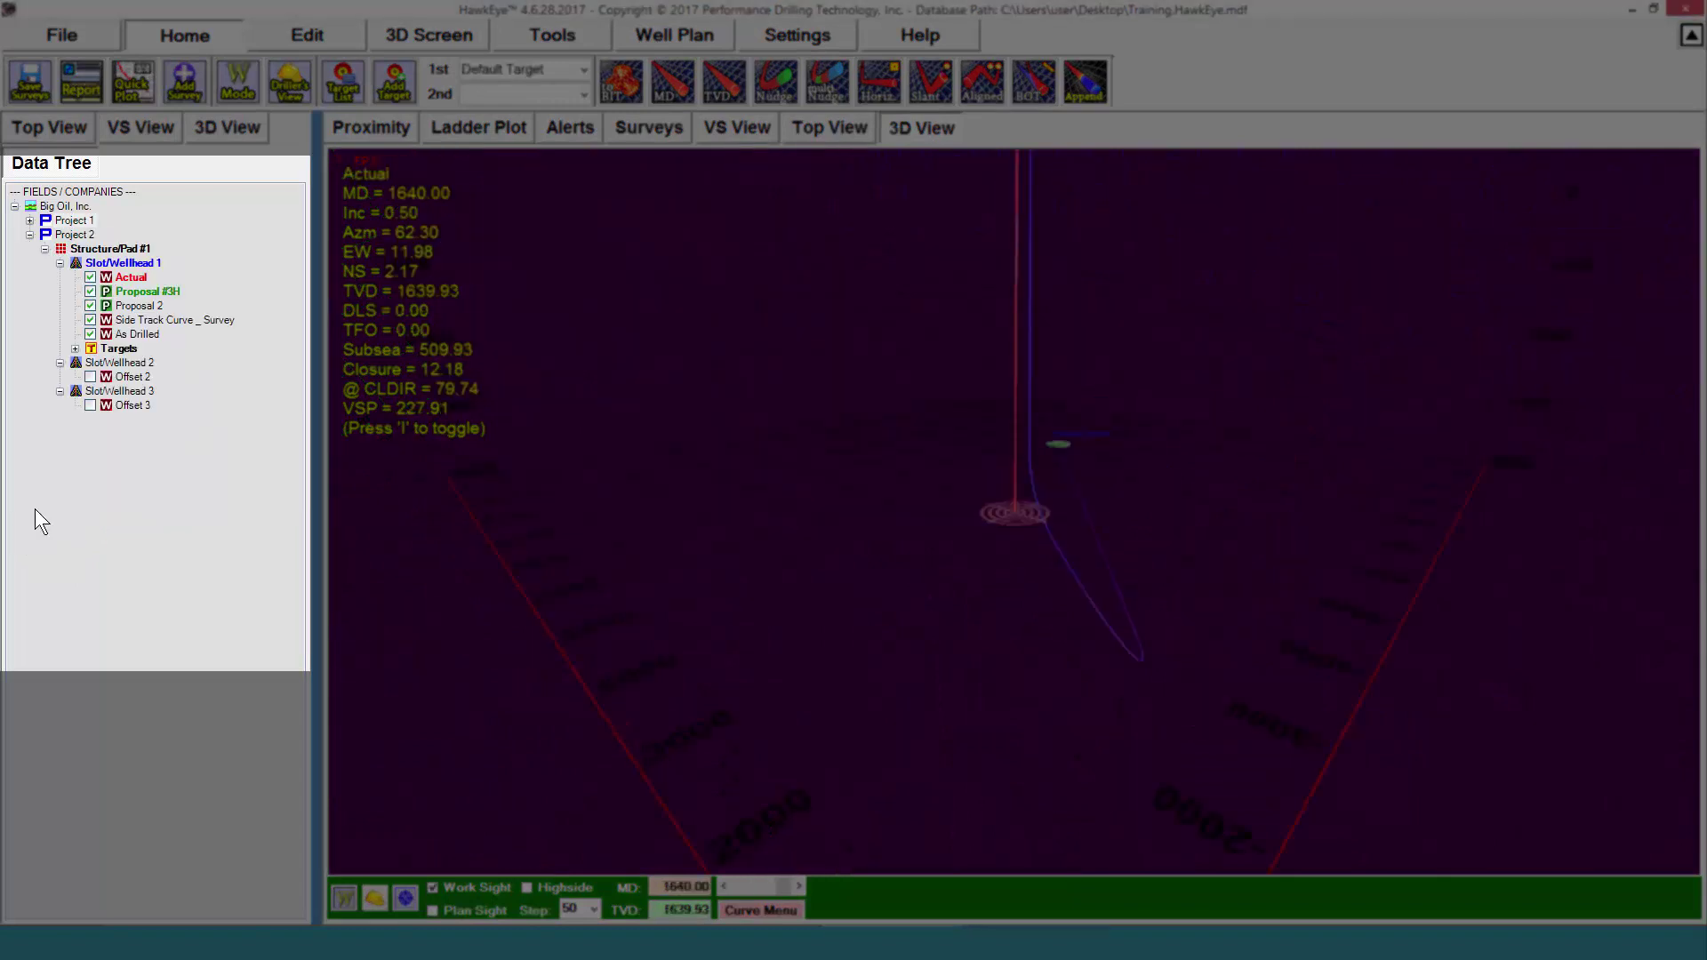